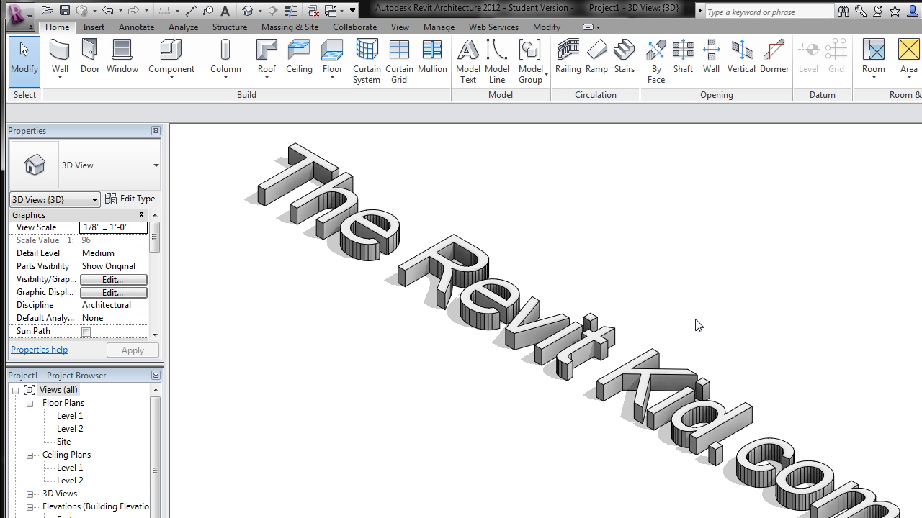
Step: Open the Level 1 floor plan from the Project Browser
scroll(697, 325, "down", 1)
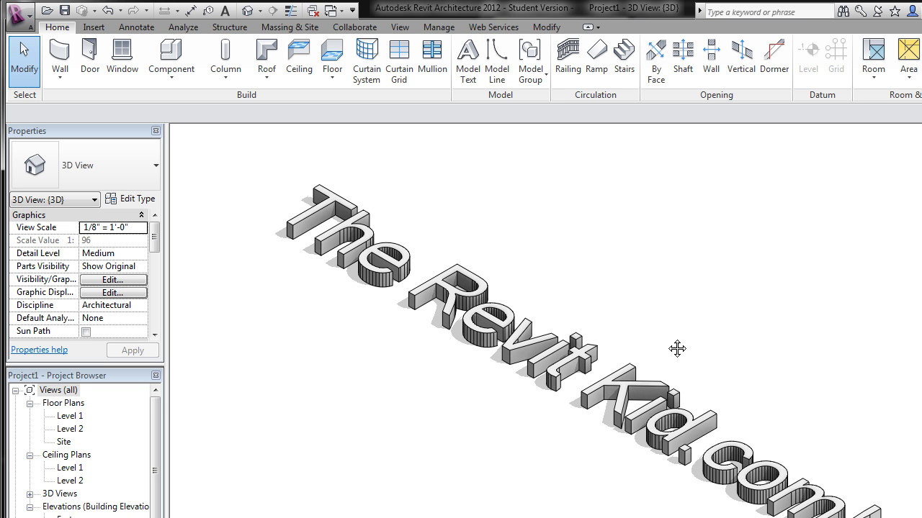
double_click(75, 417)
scroll(645, 368, "up", 2)
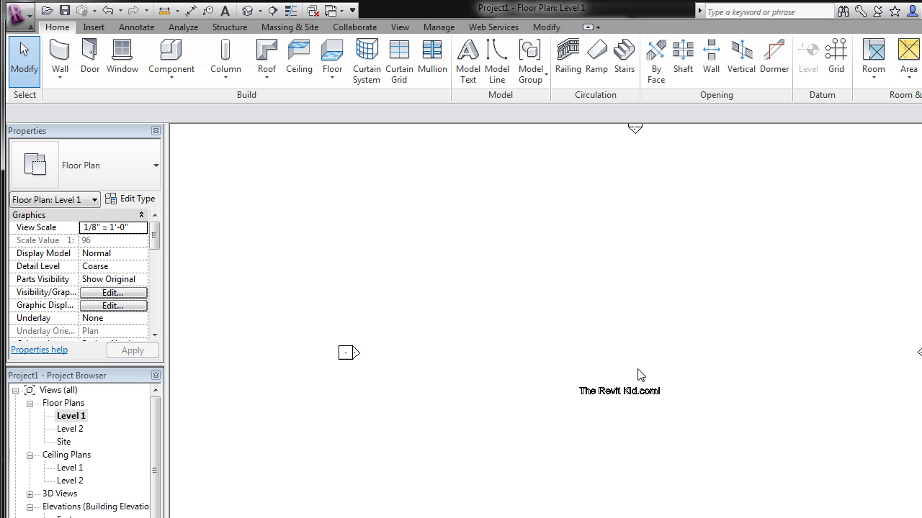
Step: Draw a straight Curtain Wall: Storefront wall between two points on Level 1
left_click(126, 167)
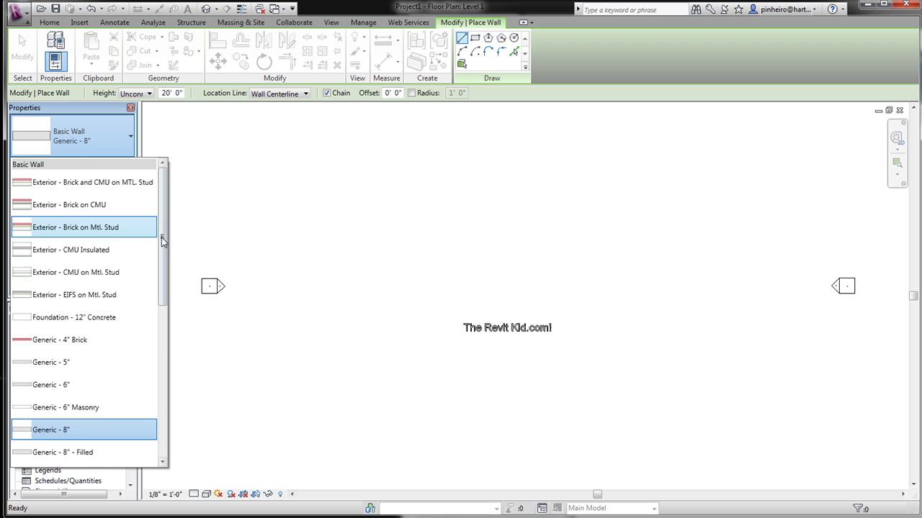
left_click_drag(192, 297, 191, 382)
left_click_drag(163, 314, 161, 384)
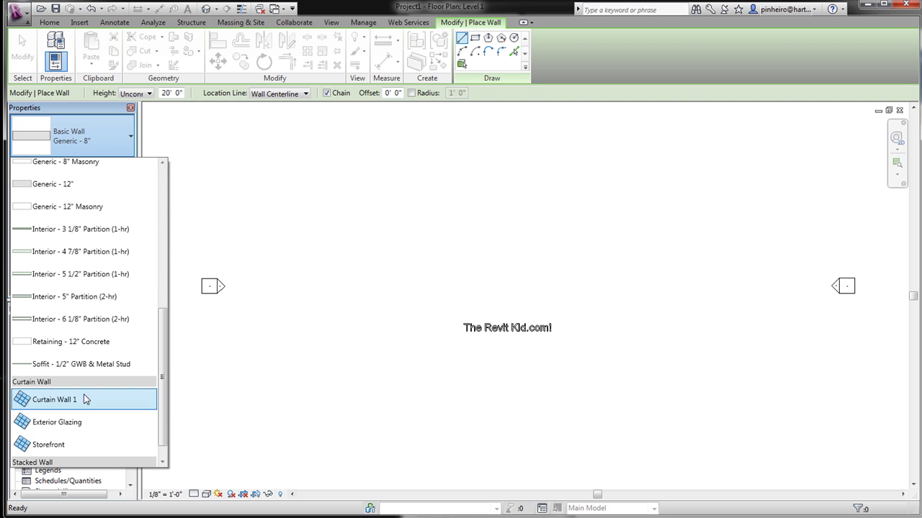
left_click(72, 446)
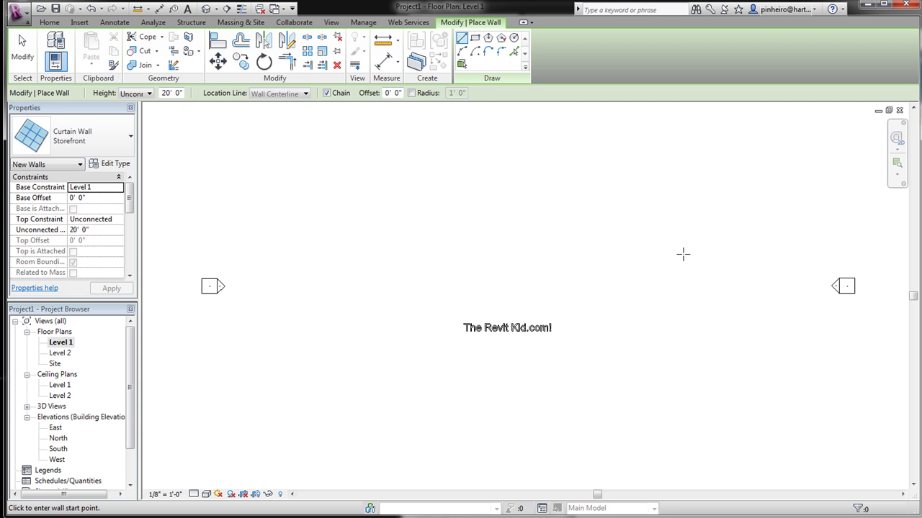
left_click(408, 281)
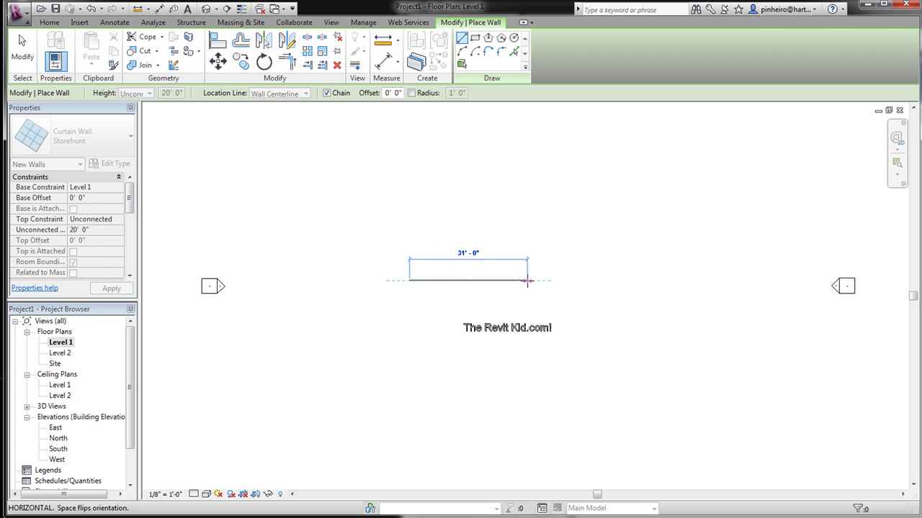
left_click(526, 280)
key("Escape")
key("Escape")
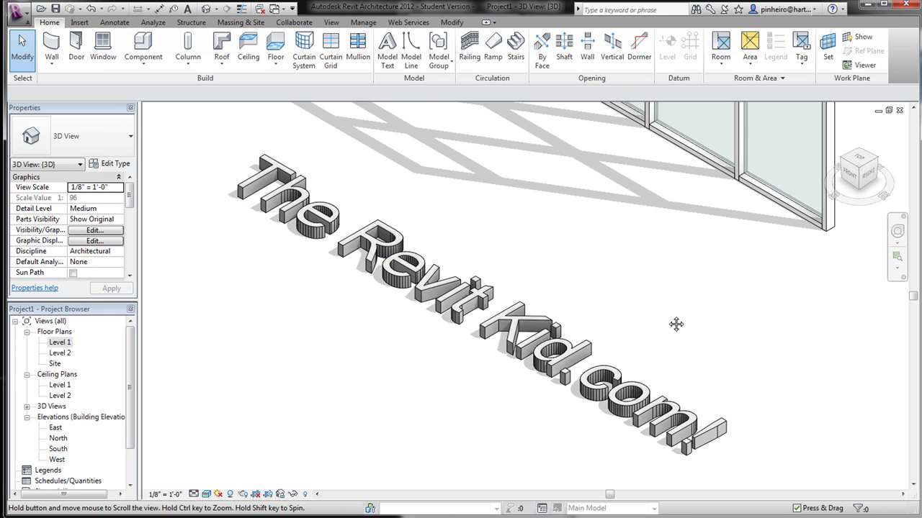
Step: Tab-select a glazed curtain panel, toggle its pin, and review the panel type list
scroll(676, 323, "up", 4)
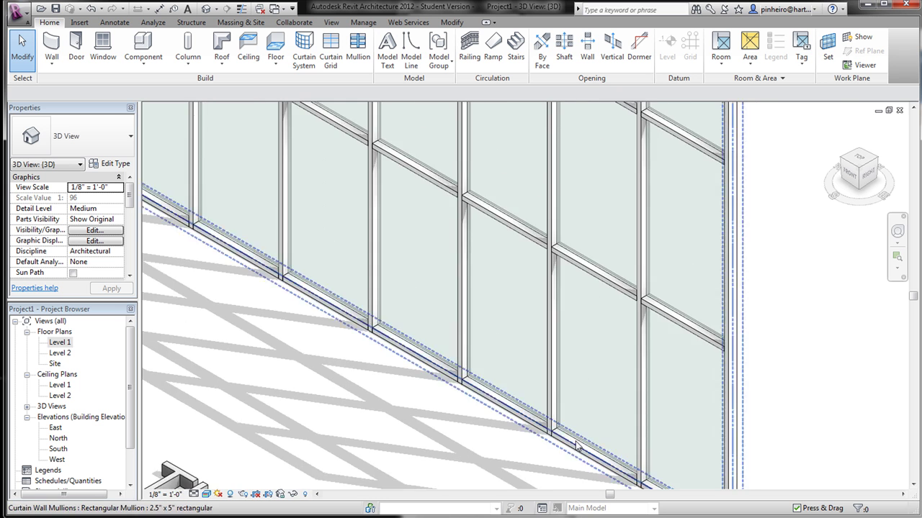
scroll(576, 445, "down", 3)
scroll(456, 386, "up", 3)
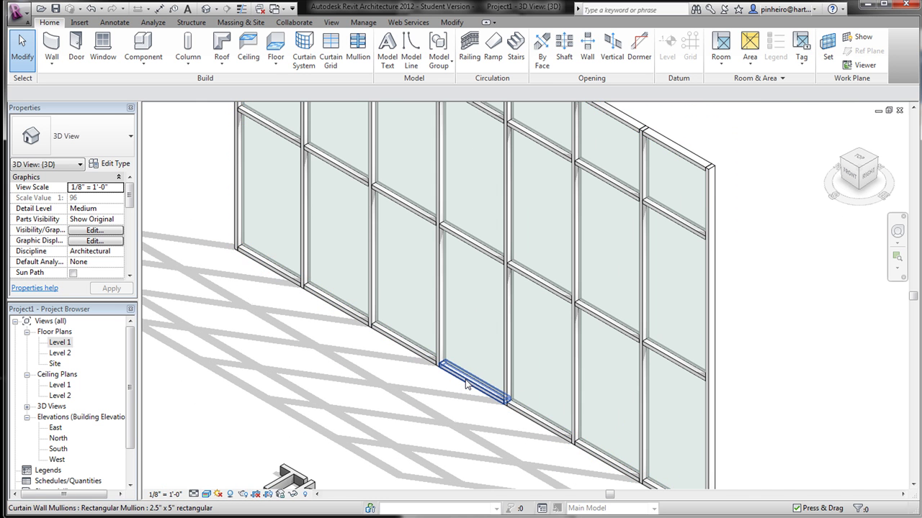
scroll(464, 389, "up", 2)
key("Tab")
left_click(447, 309)
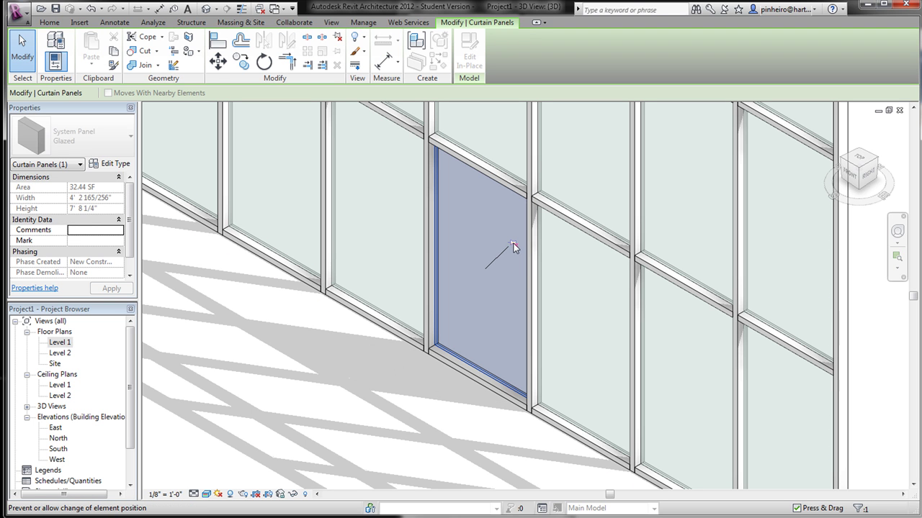
left_click(513, 244)
left_click(121, 148)
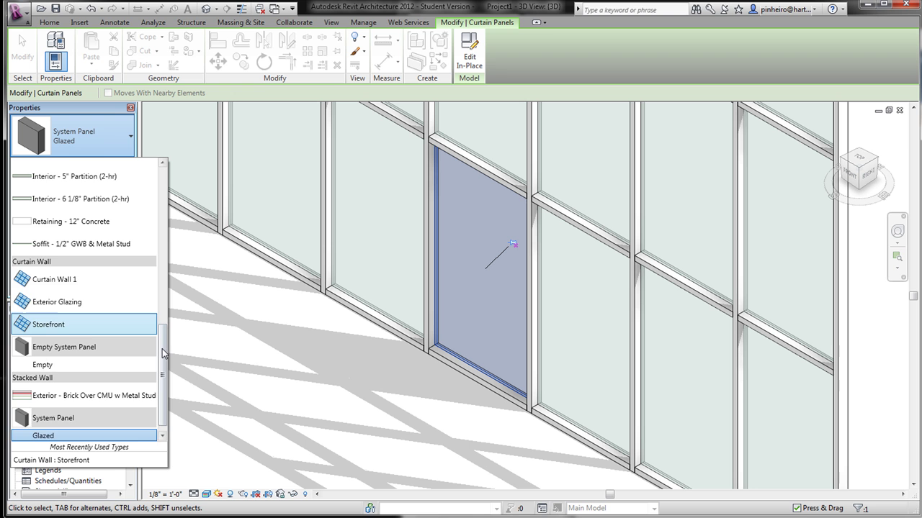
scroll(161, 329, "down", 1)
scroll(163, 314, "up", 3)
scroll(163, 315, "down", 1)
scroll(163, 315, "up", 6)
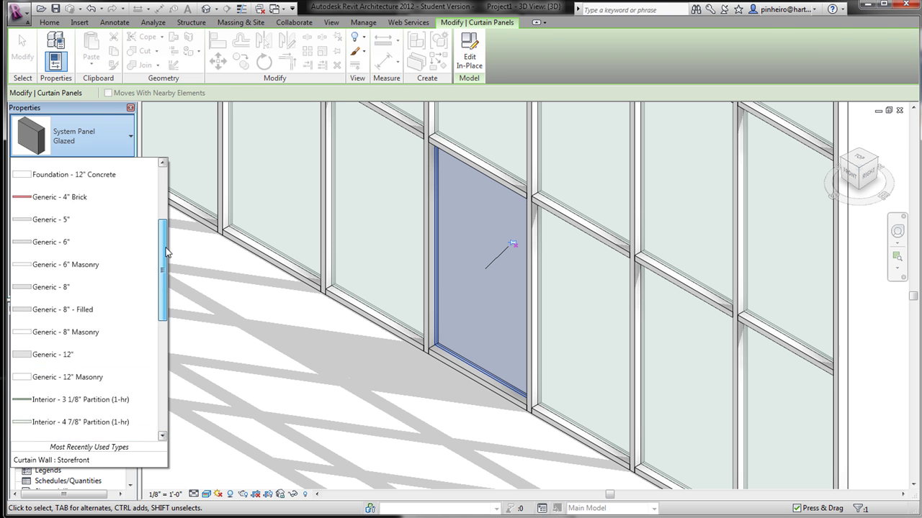
left_click(367, 345)
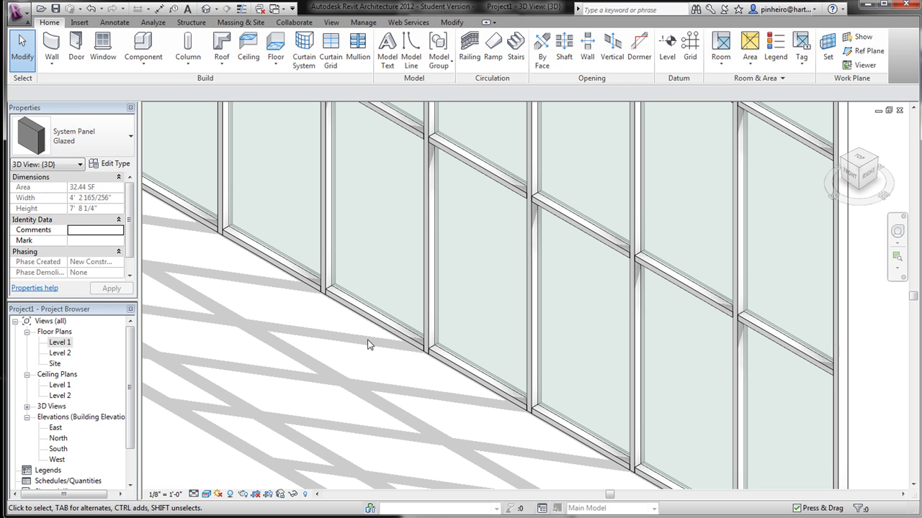
Step: Load the Curtain Wall Sgl Glass family from the Doors library folder
left_click(79, 23)
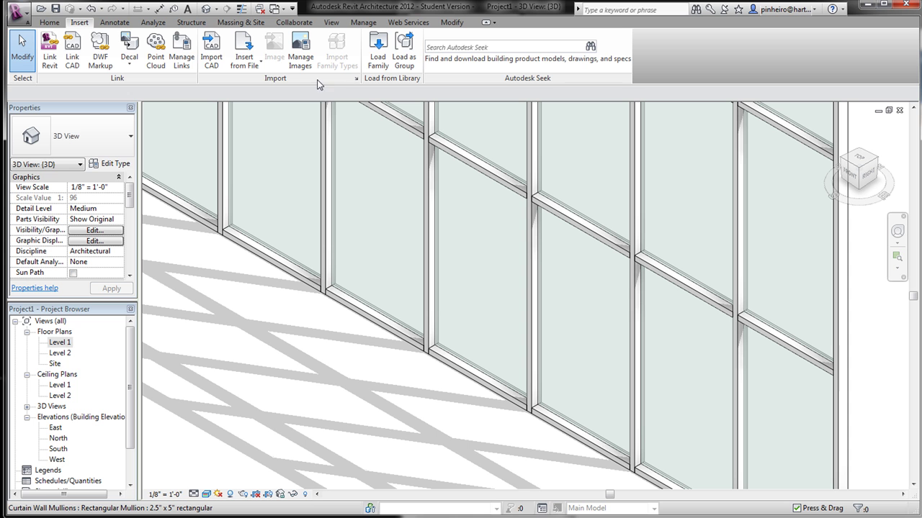
left_click(378, 50)
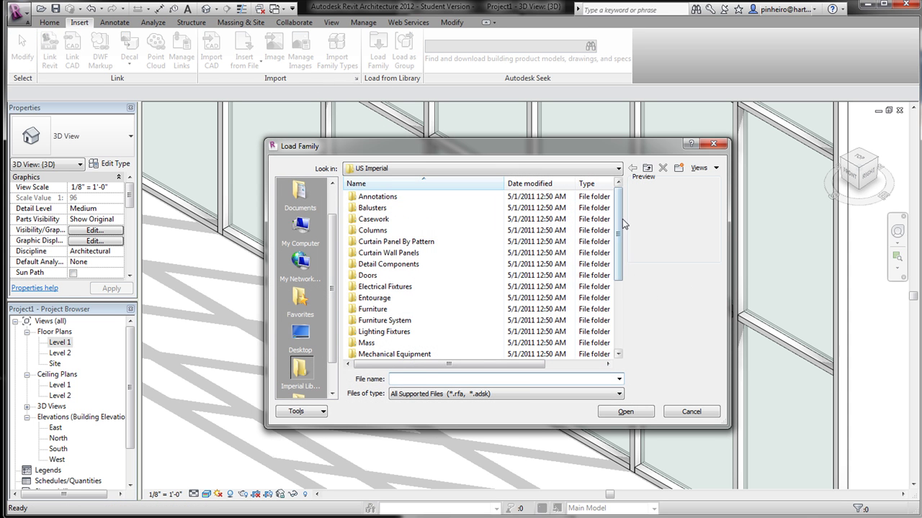
double_click(395, 276)
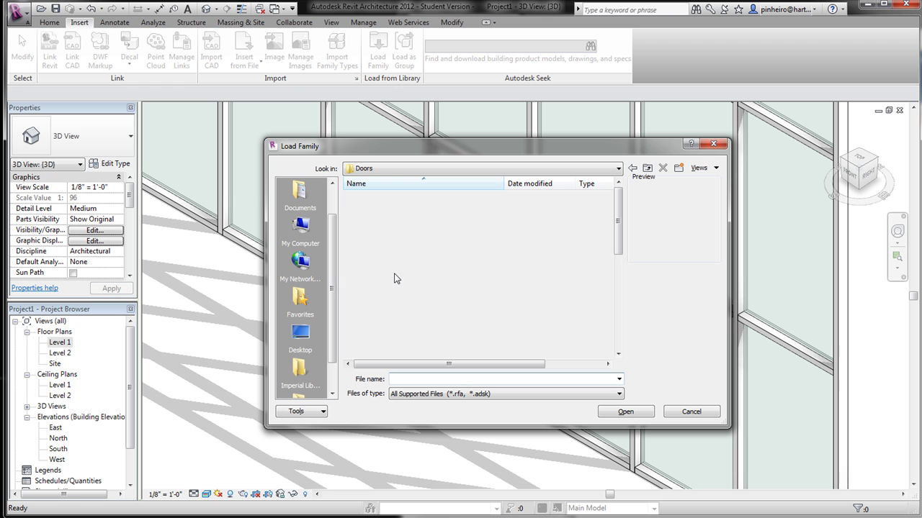
left_click(423, 231)
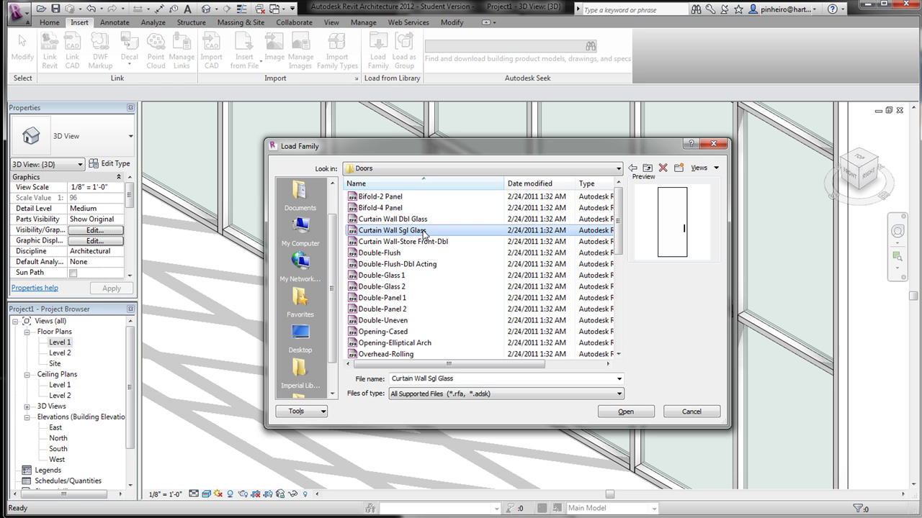
left_click(625, 412)
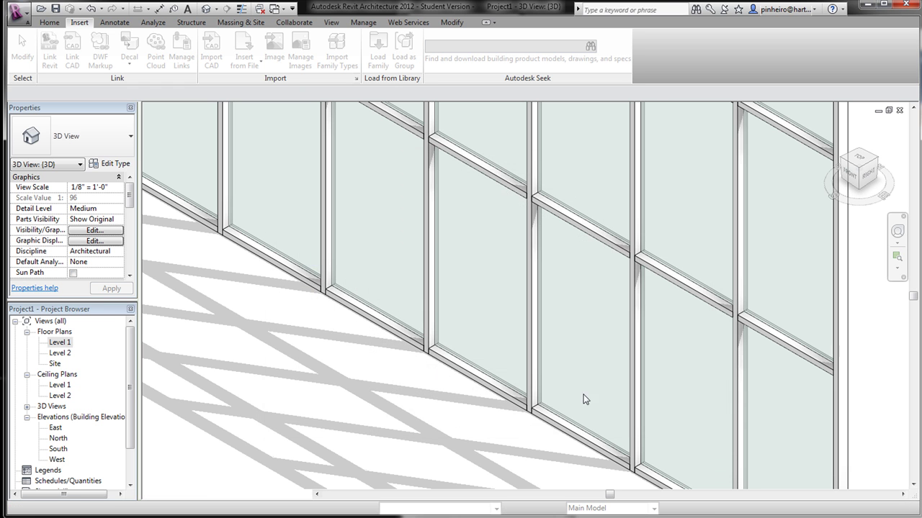
Step: Swap a Tab-selected glazed panel for the Curtain Wall Sgl Glass door, then orbit to view it
left_click(471, 375)
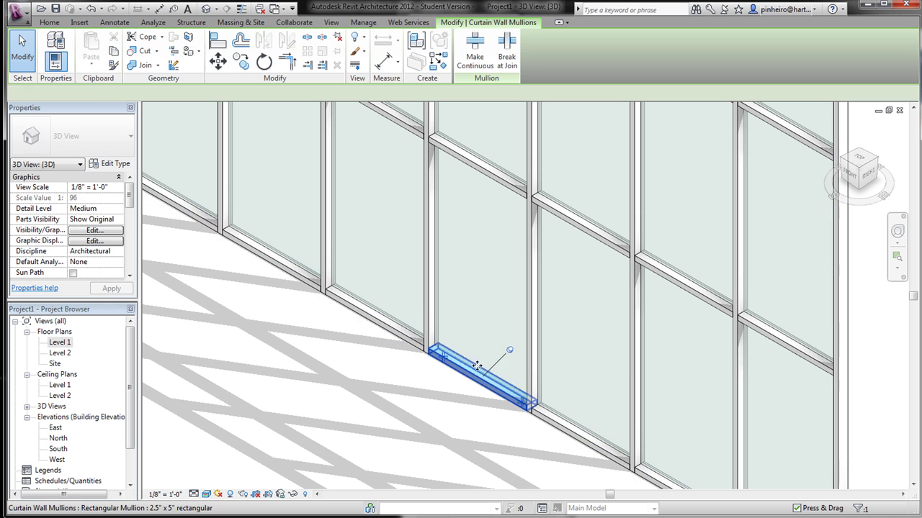
key("Escape")
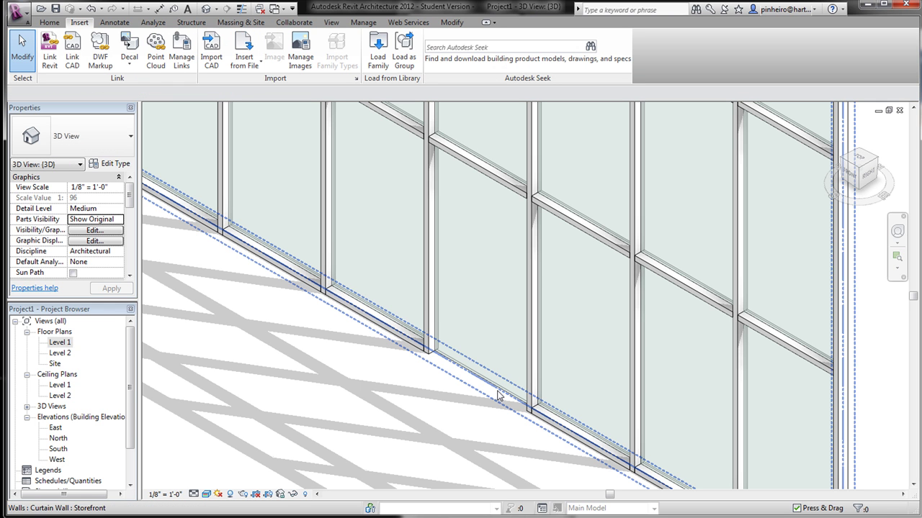
key("Tab")
left_click(500, 391)
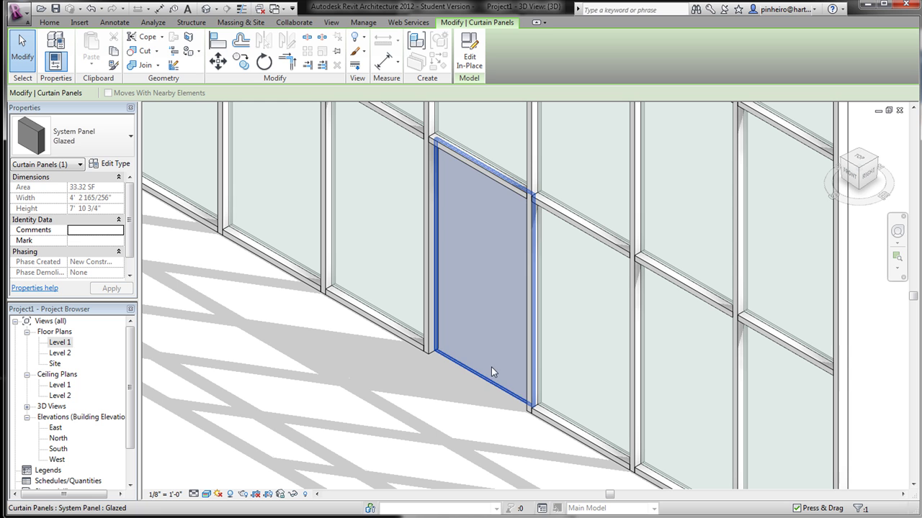
left_click(57, 142)
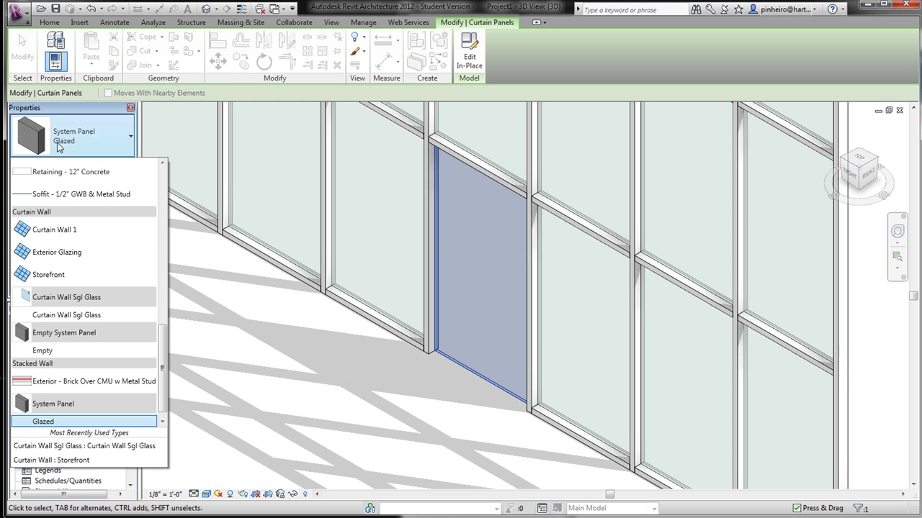
left_click_drag(163, 372, 163, 393)
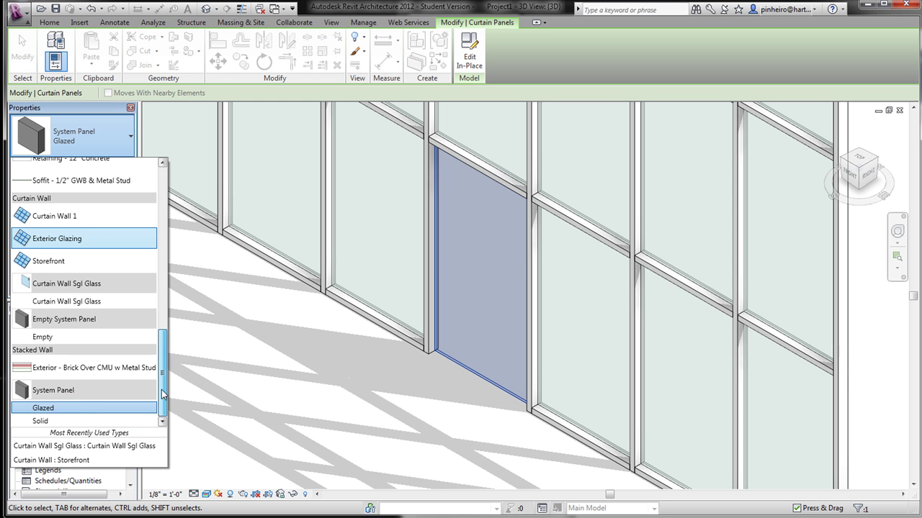
left_click(72, 301)
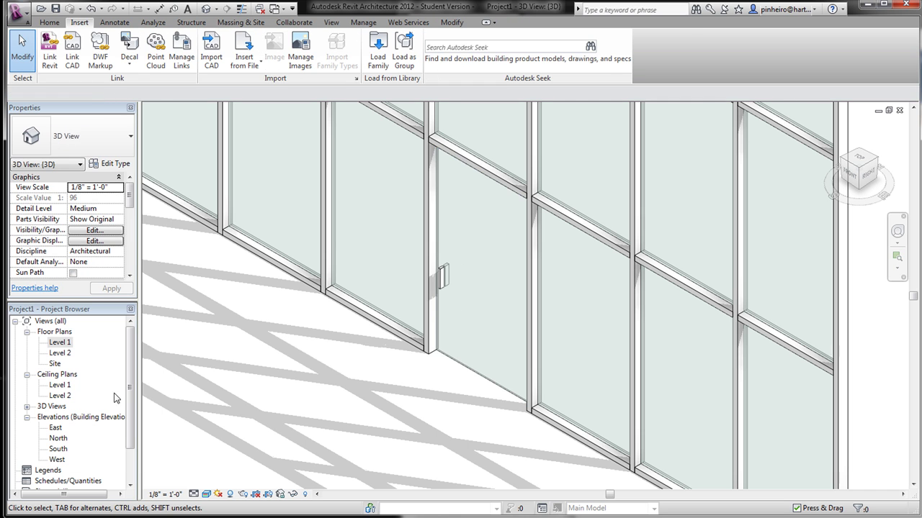
scroll(417, 371, "down", 5)
middle_click_drag(416, 371, 573, 373, "shift")
double_click(60, 343)
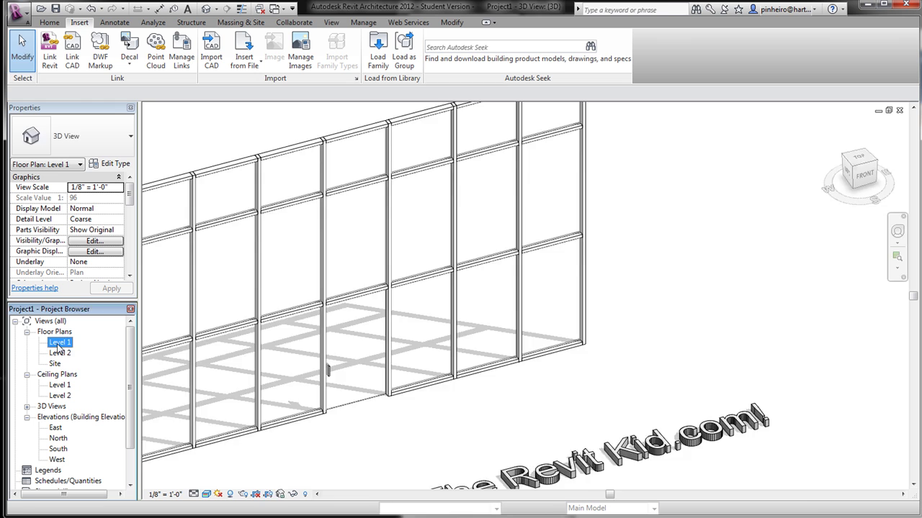
scroll(422, 313, "up", 5)
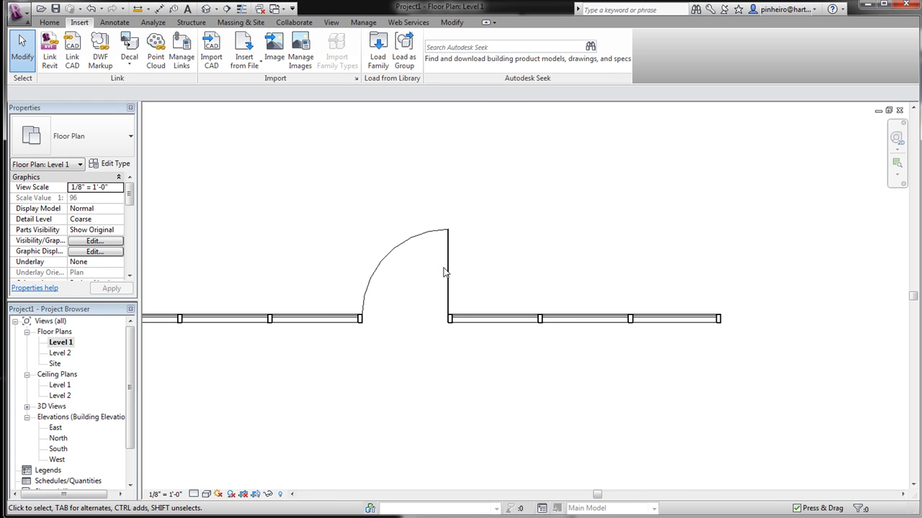
left_click(447, 271)
scroll(446, 277, "up", 2)
left_click(432, 298)
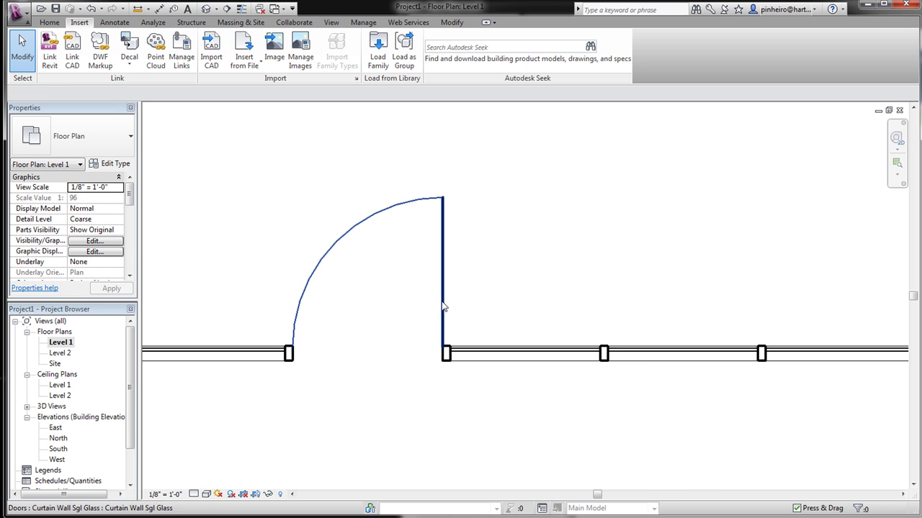
left_click(443, 304)
left_click(409, 286)
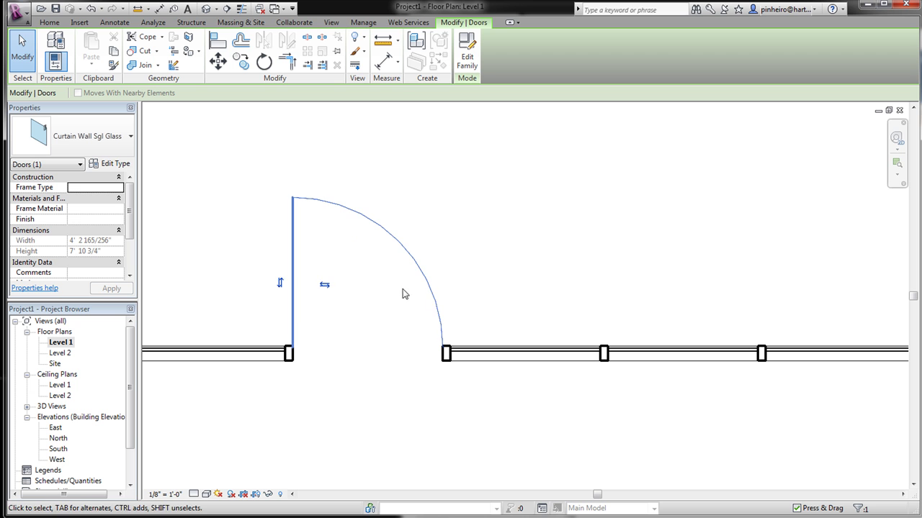
left_click(281, 284)
left_click(510, 294)
scroll(508, 291, "down", 3)
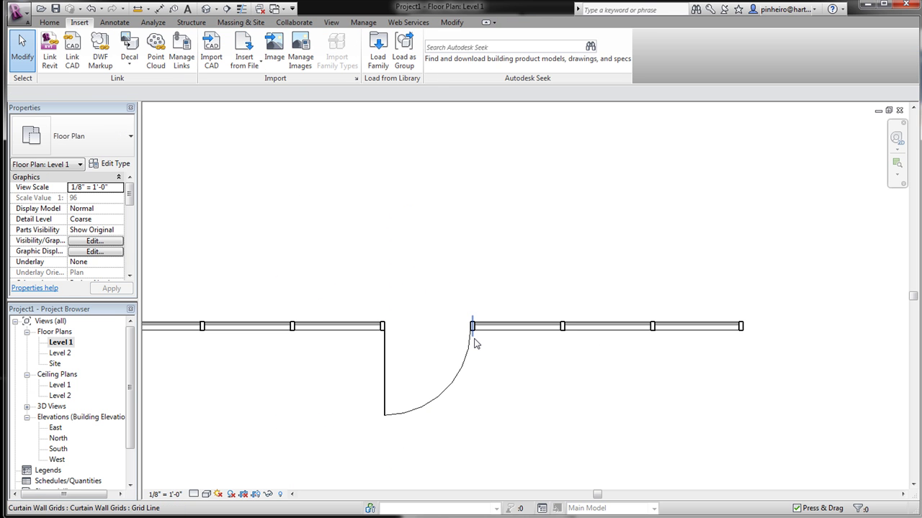
left_click(474, 344)
scroll(476, 339, "up", 2)
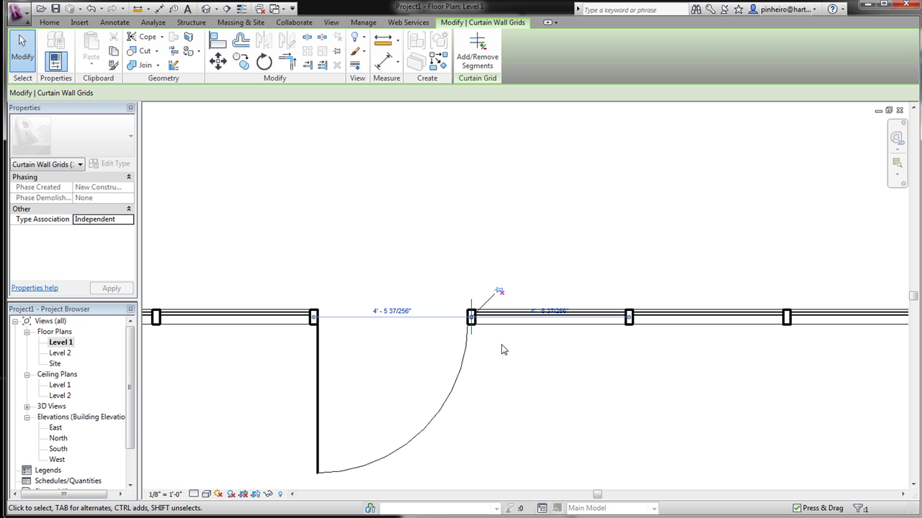
mouse_move(473, 329)
left_mouse_down()
mouse_move(545, 329)
mouse_move(481, 335)
left_mouse_up()
scroll(545, 330, "down", 2)
left_click(512, 364)
scroll(495, 365, "up", 2)
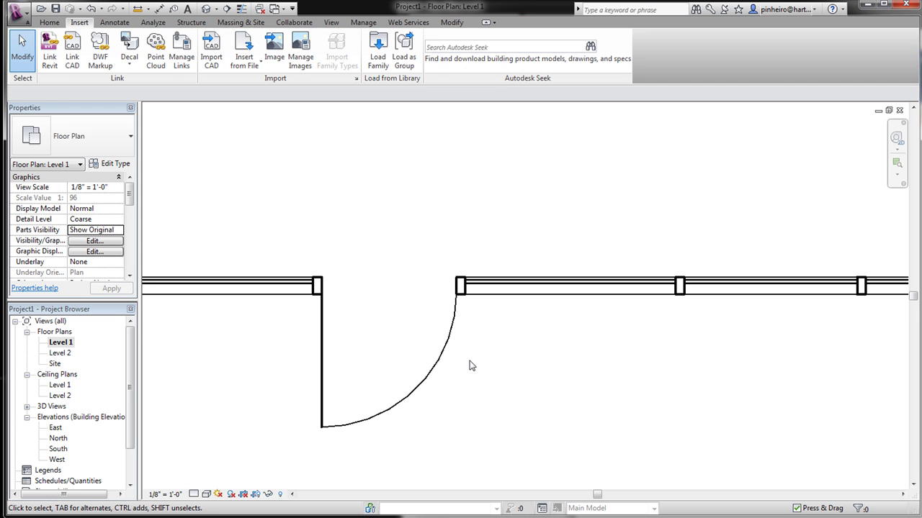
left_click(441, 362)
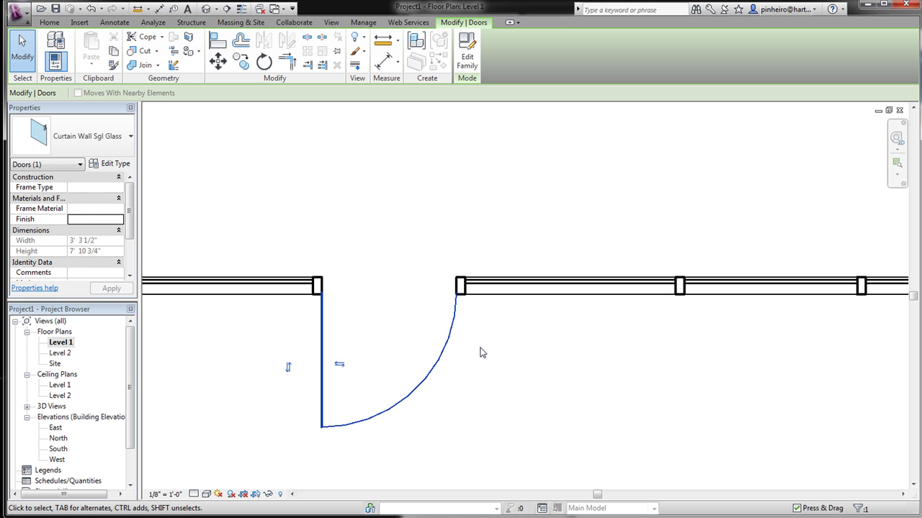
key("Escape")
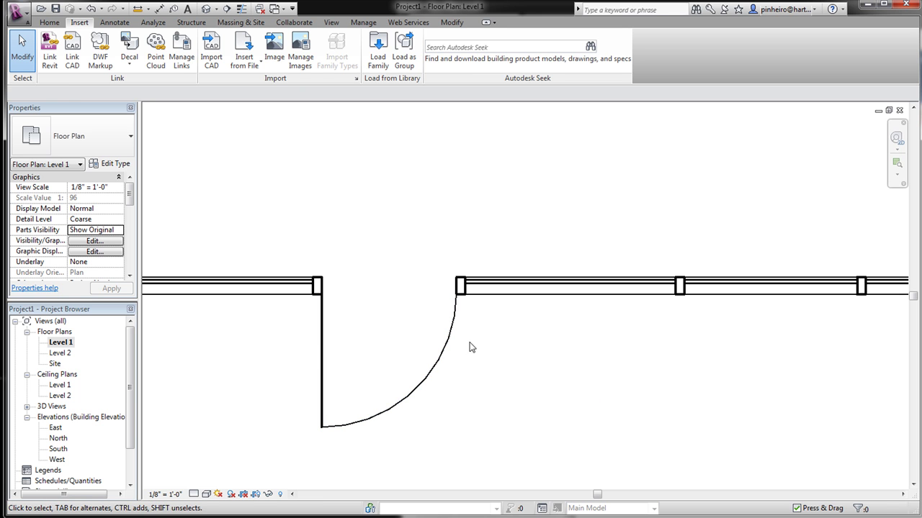
Step: Open the door's family and switch to its Base Line floor plan
left_click(444, 367)
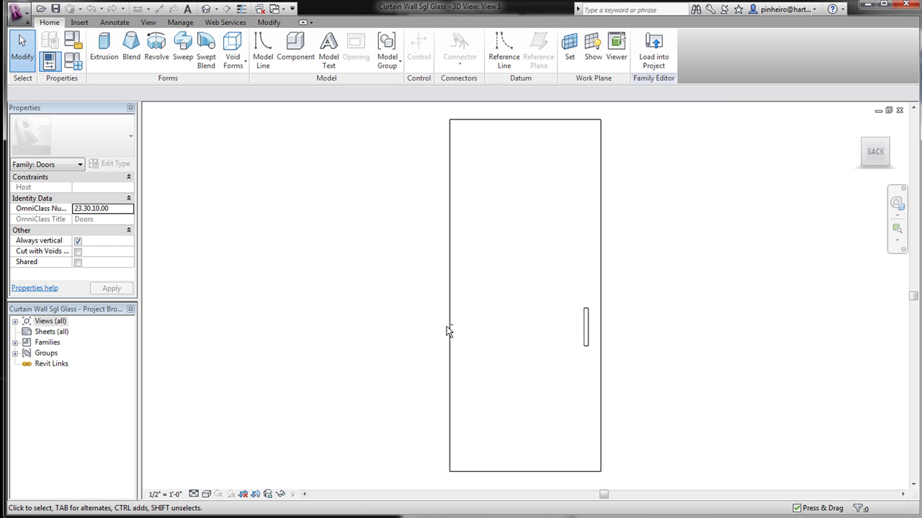
middle_click_drag(447, 332, 167, 334, "shift")
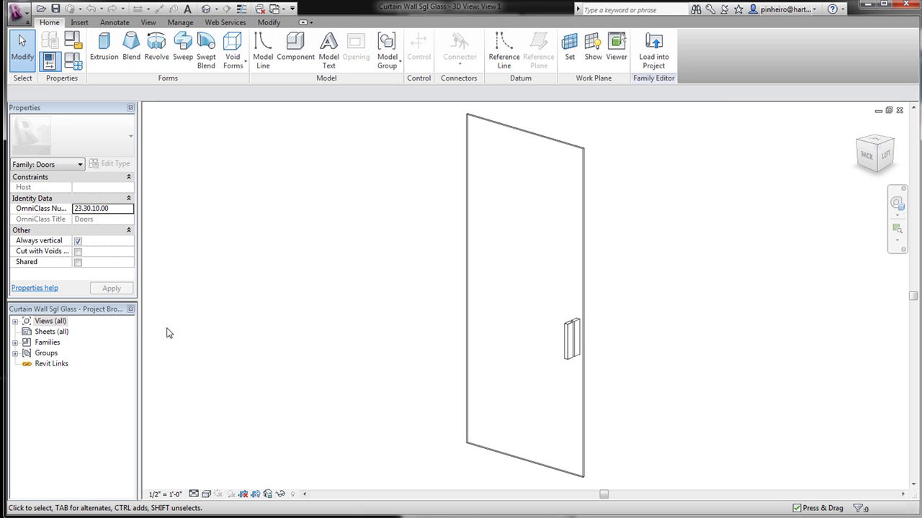
left_click(13, 323)
left_click(15, 322)
left_click(27, 331)
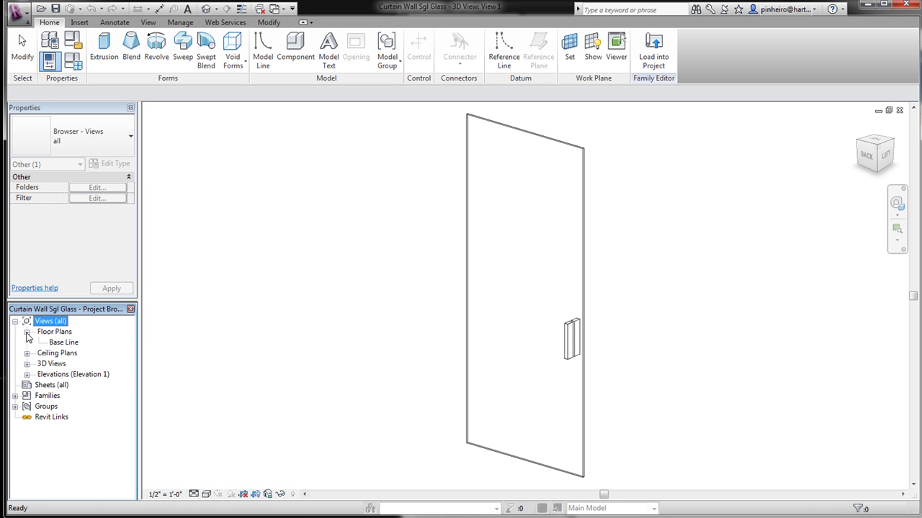
double_click(63, 343)
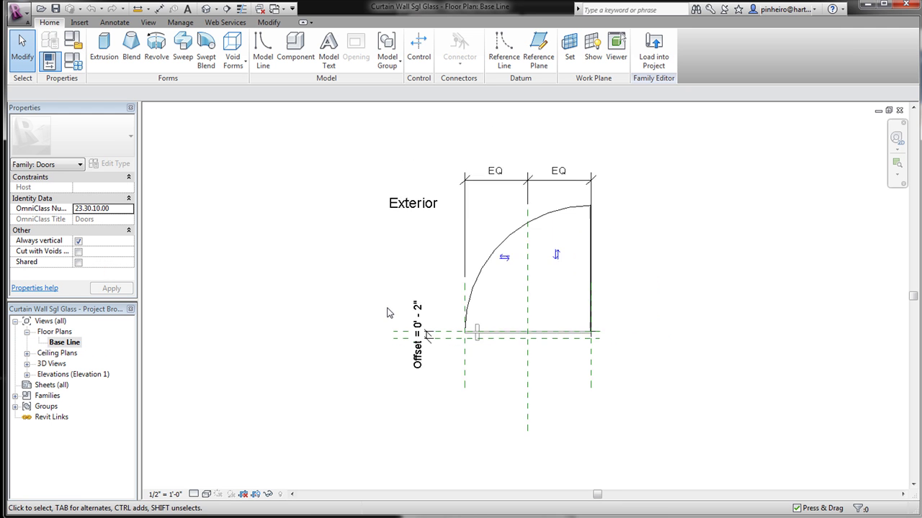
middle_click_drag(648, 328, 578, 396)
scroll(483, 334, "up", 4)
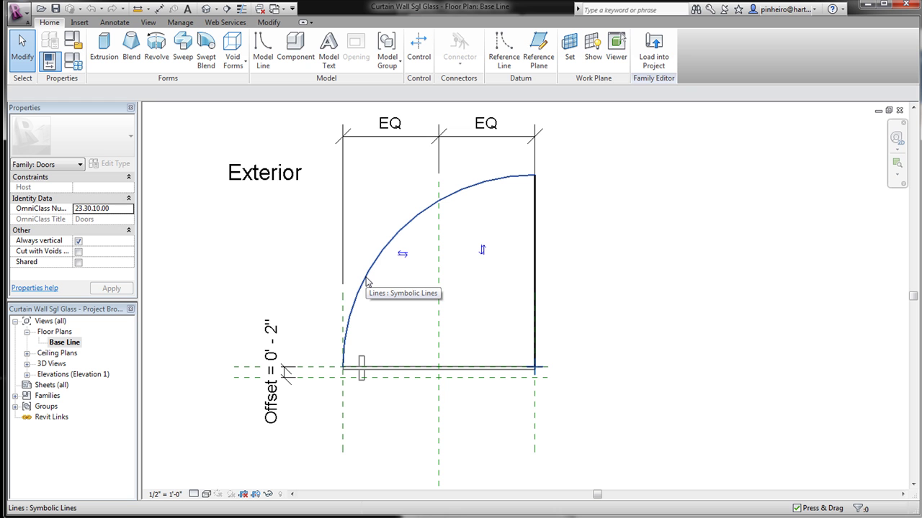
Step: Delete the door swing arc and the right-hand door panel line
left_click(367, 282)
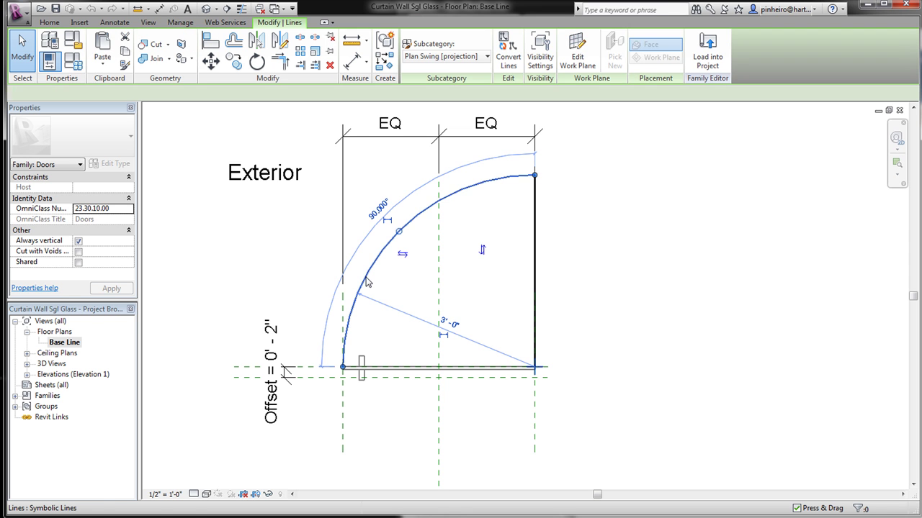
key("Delete")
left_click(535, 289)
key("Delete")
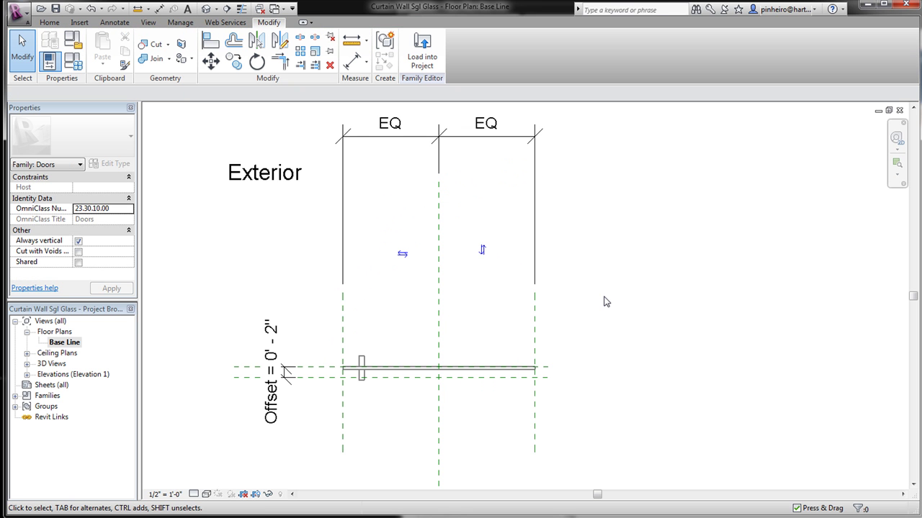
Step: Create a new family from the Generic Model.rft template
left_click(21, 10)
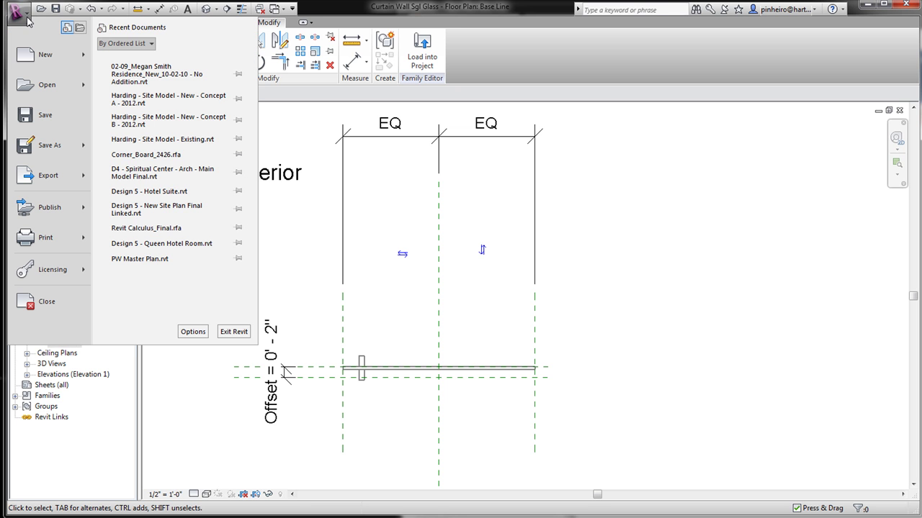
mouse_move(79, 58)
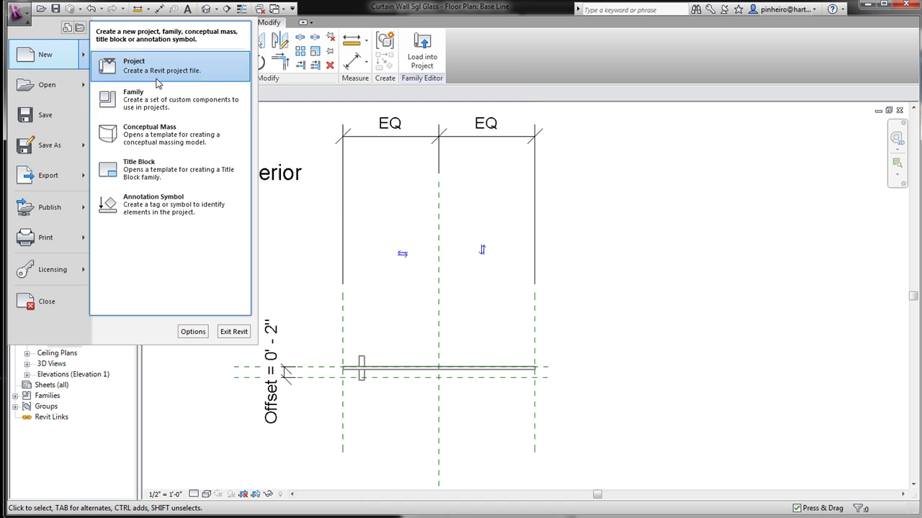
left_click(166, 99)
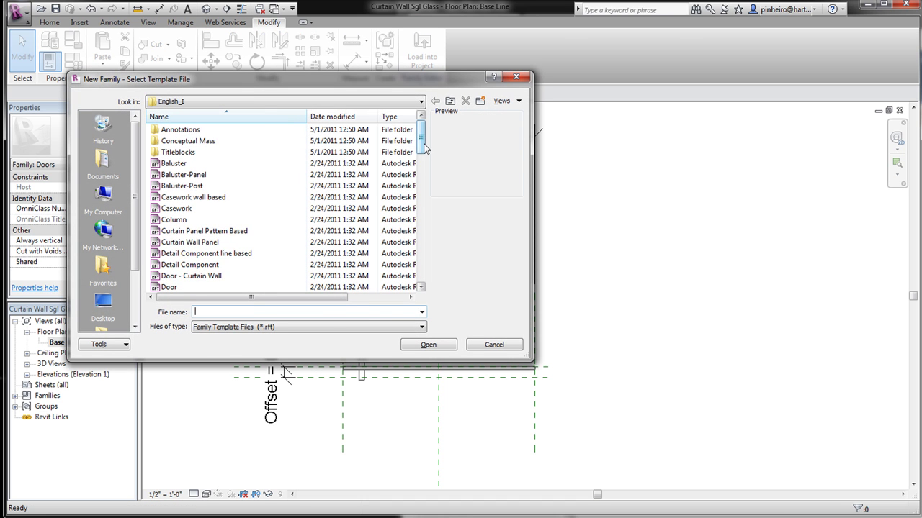
left_click_drag(424, 148, 429, 198)
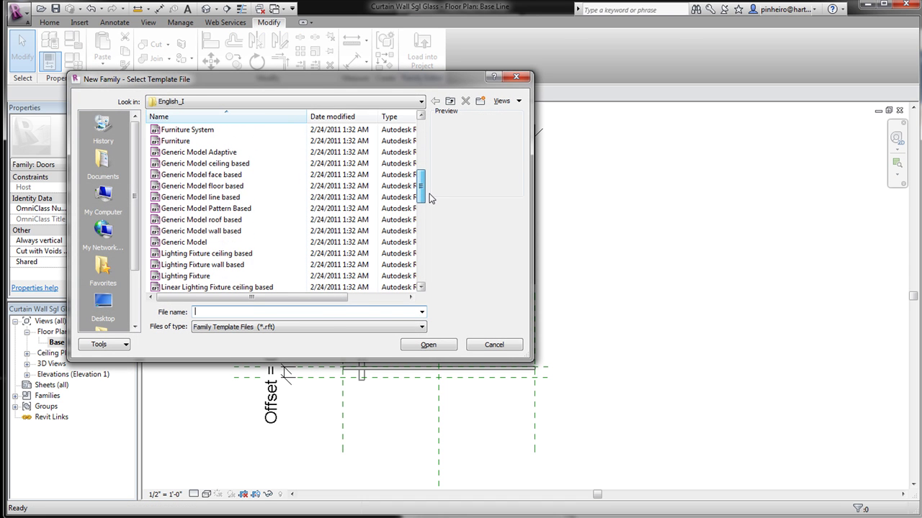
left_click(225, 243)
left_click(425, 345)
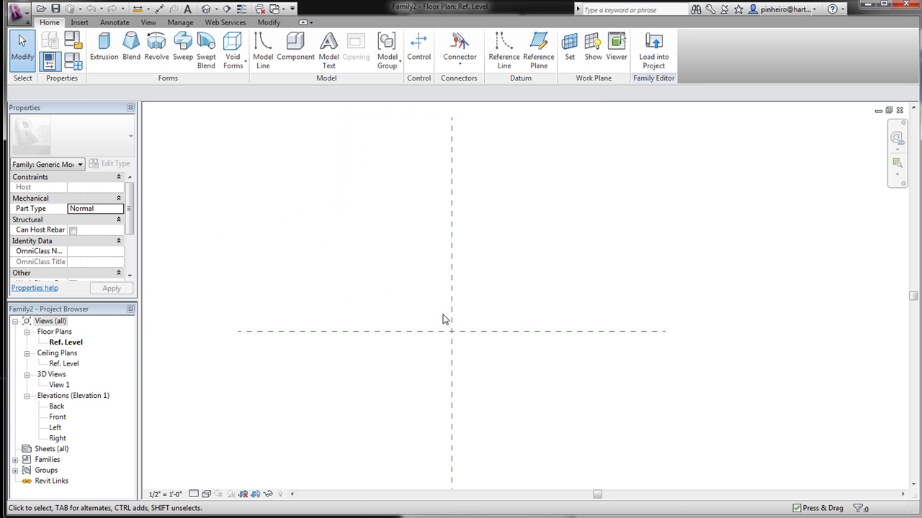
middle_click_drag(444, 319, 403, 358)
Step: Draw a new vertical reference plane with RP
key("r")
key("p")
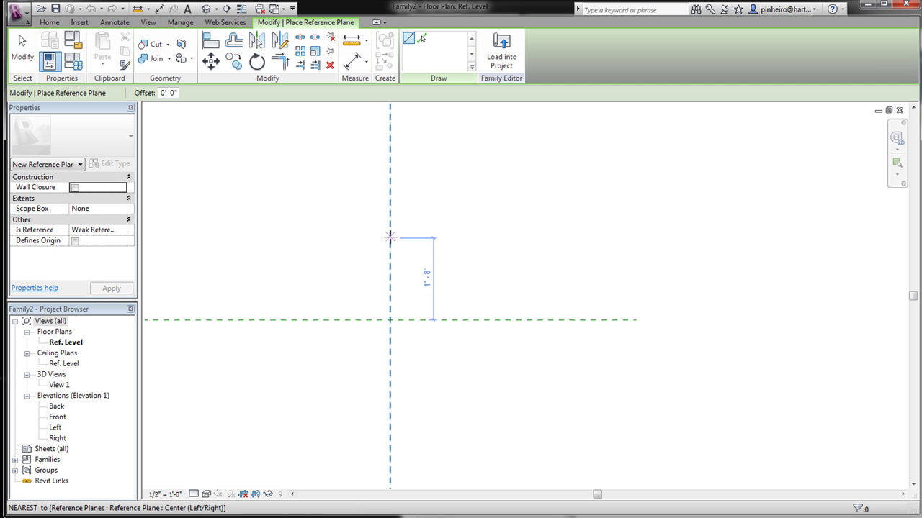
left_click(390, 238)
left_click(391, 367)
key("Escape")
key("Escape")
left_click_drag(356, 180, 424, 412)
scroll(440, 391, "up", 1)
Step: Move the reference plane 1'6" and mirror it across the center plane
key("m")
key("v")
left_click(440, 383)
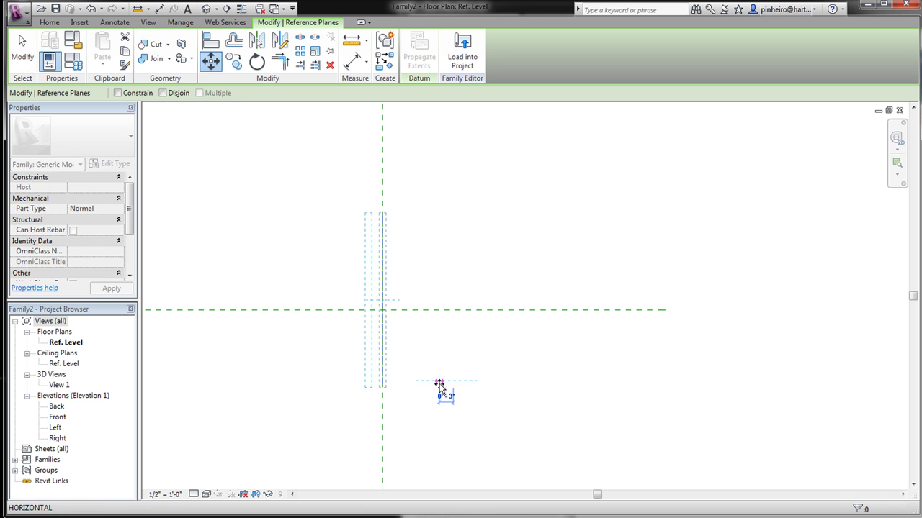
type("1'6")
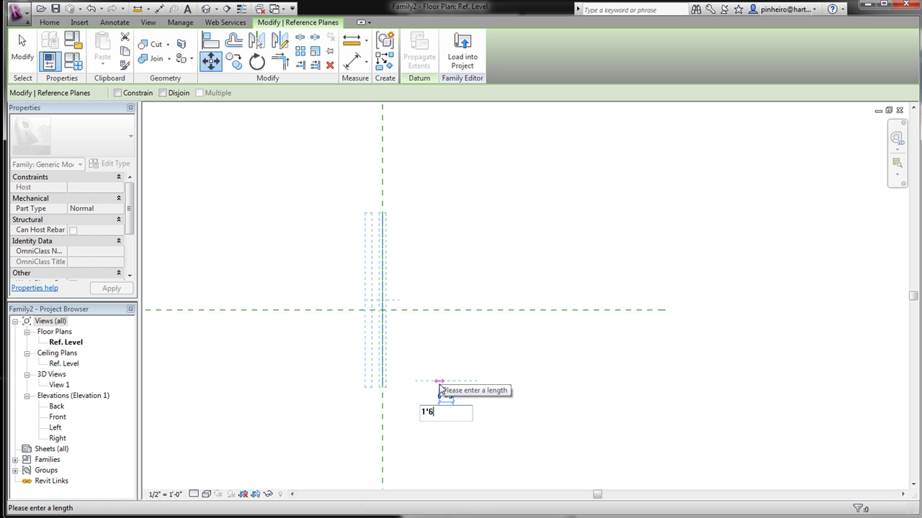
key("Return")
key("m")
key("m")
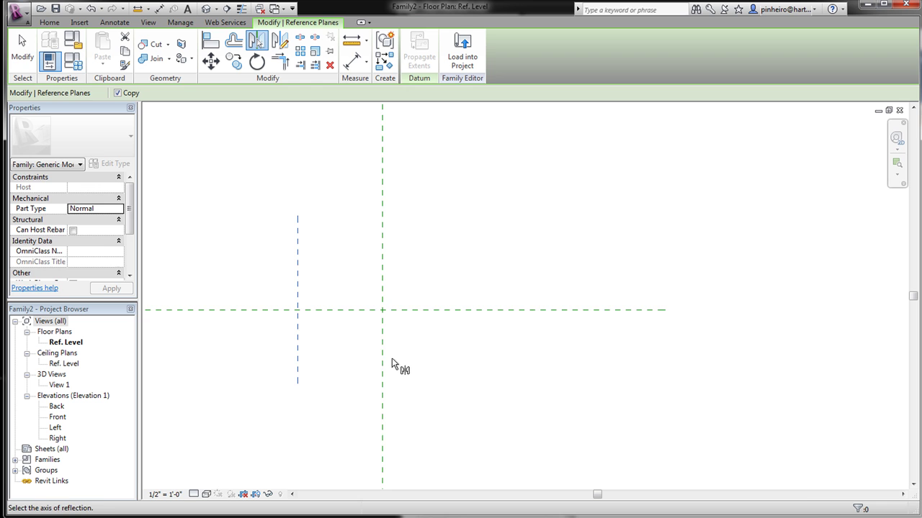
left_click(384, 359)
scroll(418, 373, "down", 1)
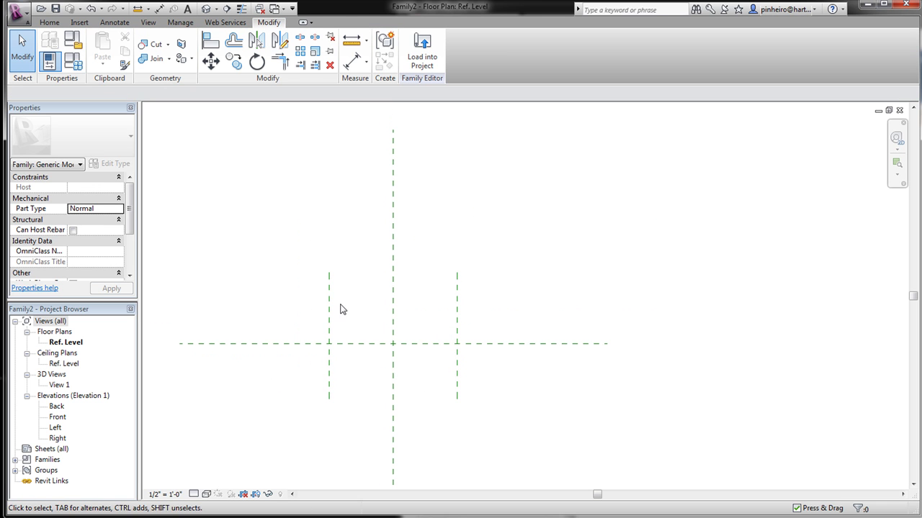
Step: Dimension the left, center and right reference planes and set the string to EQ
key("d")
key("i")
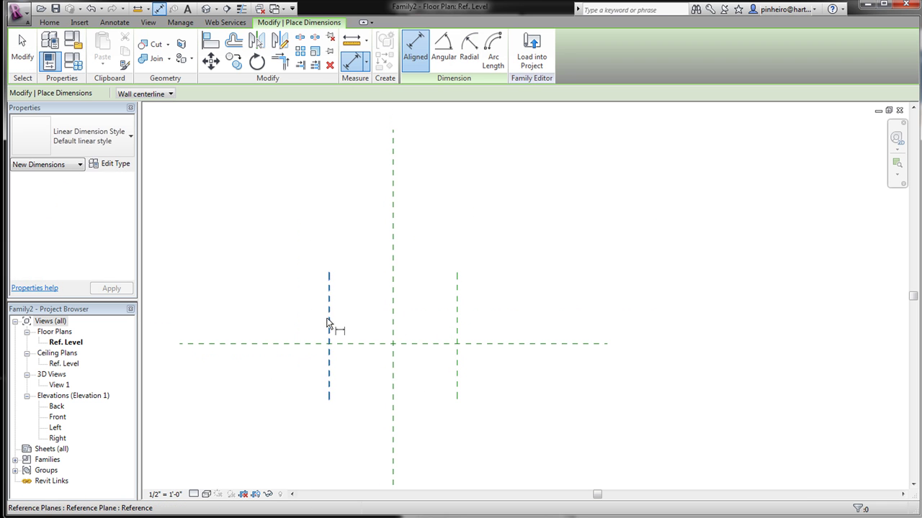
left_click(330, 322)
left_click(393, 322)
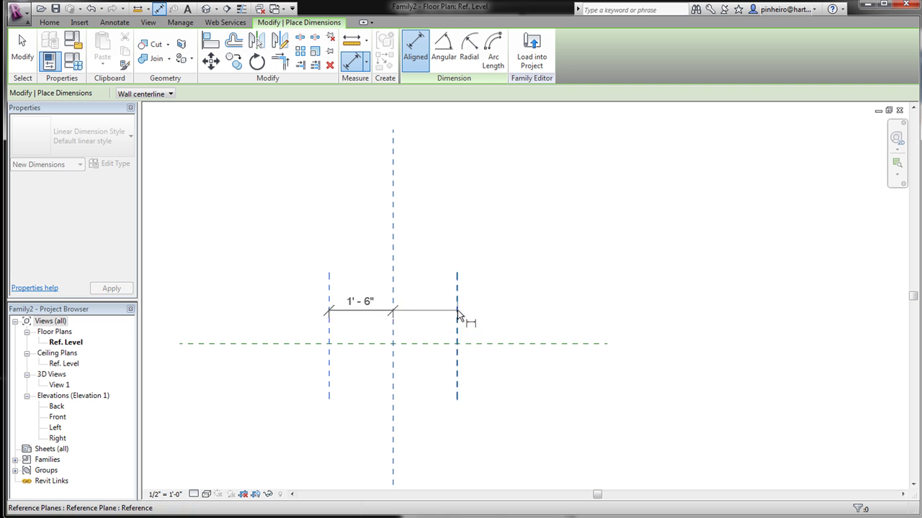
left_click(458, 320)
left_click(475, 232)
left_click(393, 192)
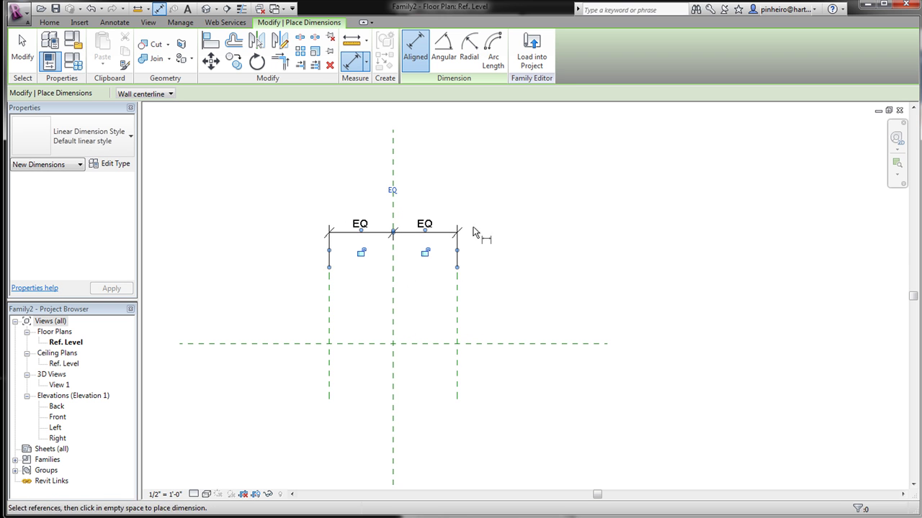
Step: Add an overall 3'-0" dimension across the outer planes, leaving it unlabelled
left_click(331, 324)
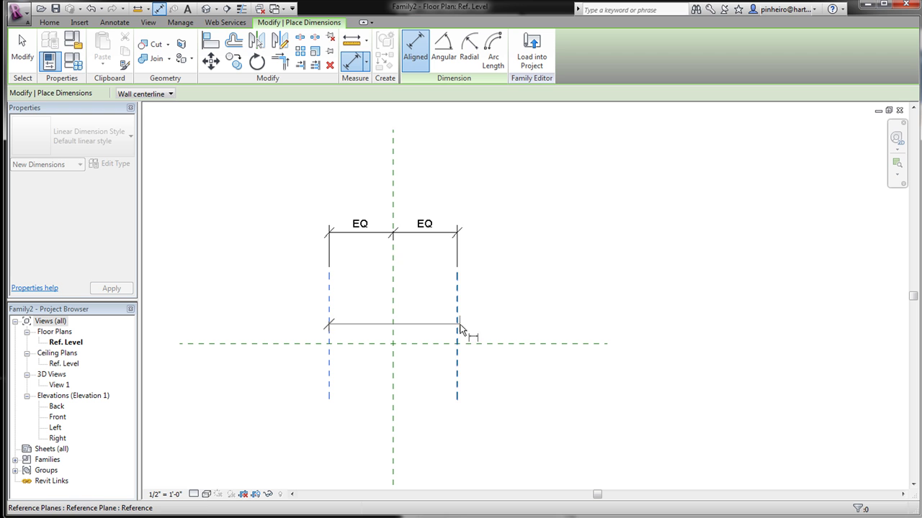
left_click(458, 328)
left_click(471, 195)
key("Escape")
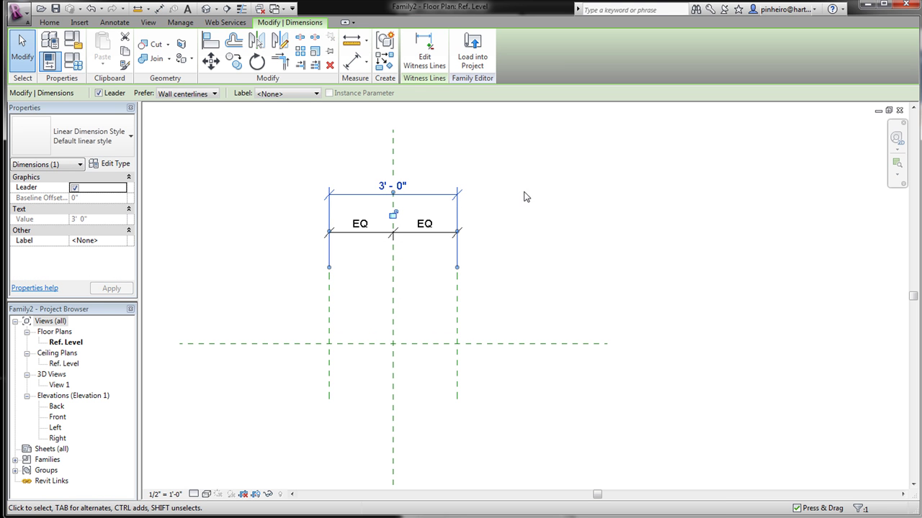
left_click(284, 93)
left_click(291, 115)
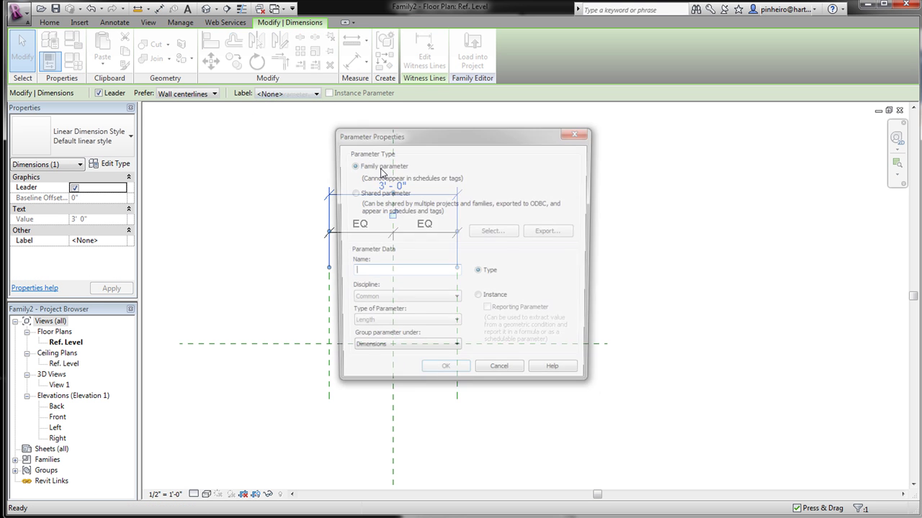
left_click(501, 375)
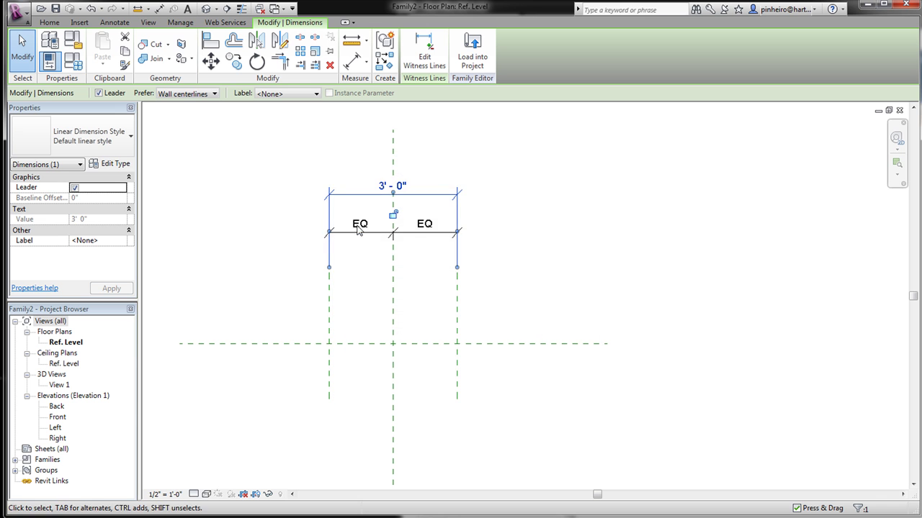
Step: Move the EQ dimension string up near the 3'-0" dimension
left_click(342, 233)
scroll(341, 232, "up", 2)
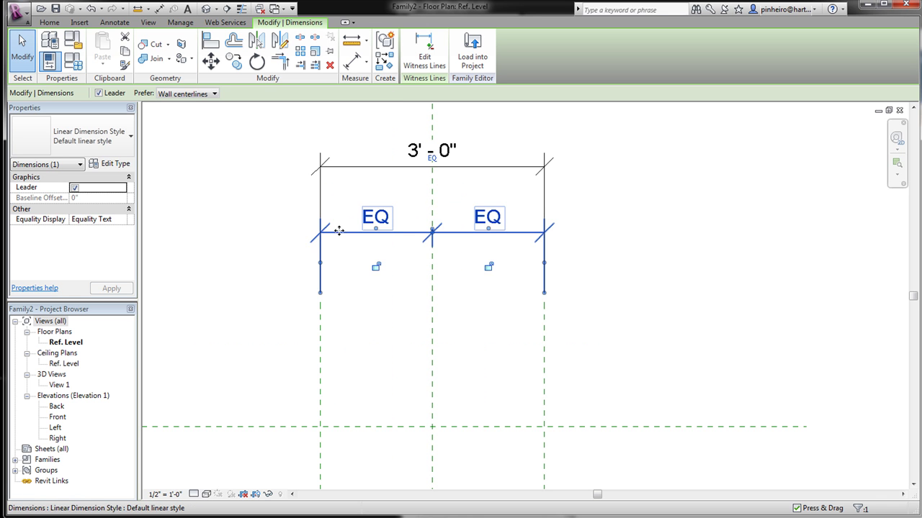
left_click_drag(339, 226, 339, 189)
left_click(613, 240)
scroll(613, 241, "down", 1)
middle_click_drag(612, 240, 583, 279)
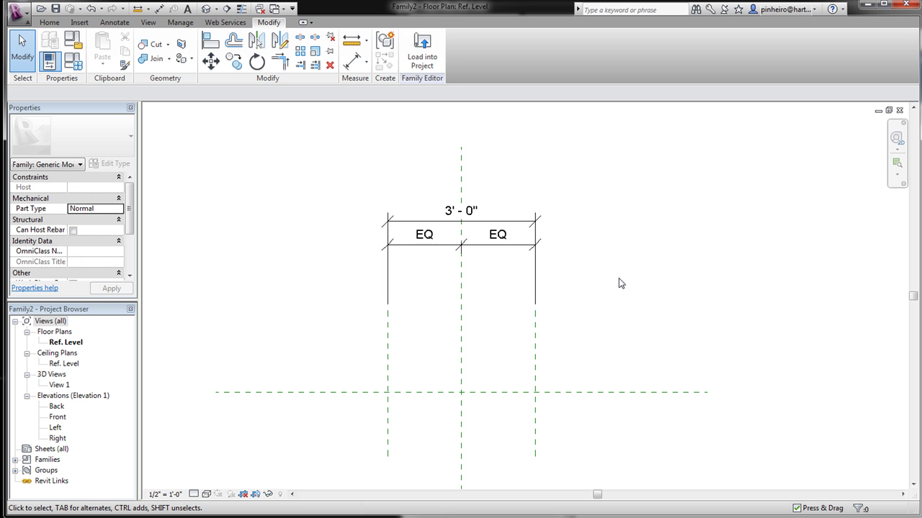
Step: Draw a 3'-0" symbolic door panel line up the right plane on Generic Models [cut]
left_click(105, 23)
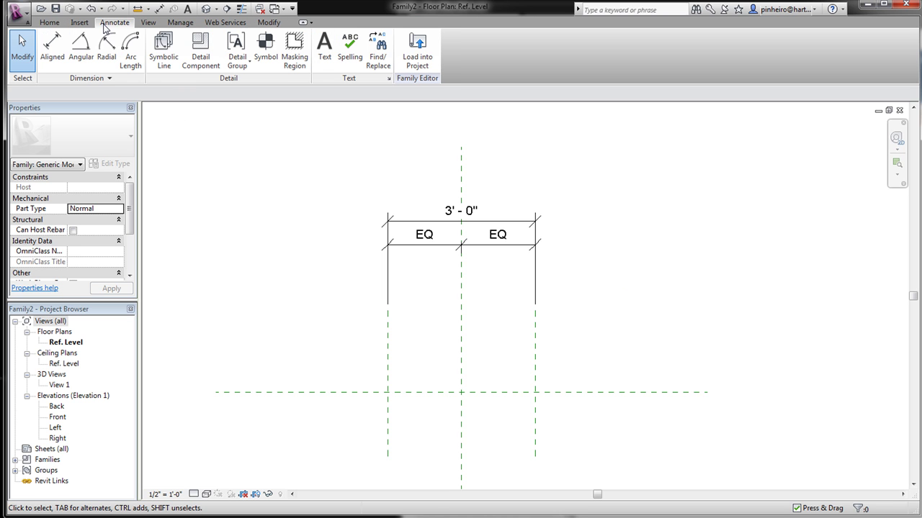
left_click(160, 62)
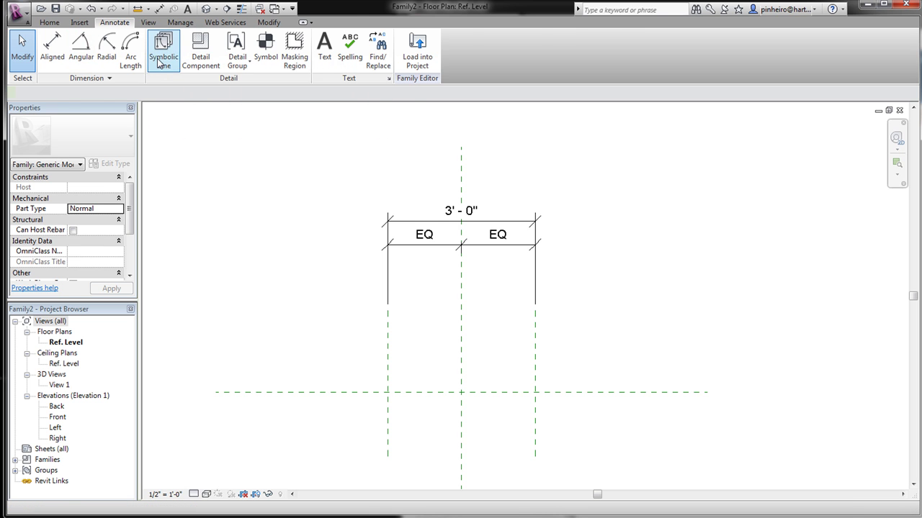
left_click(522, 57)
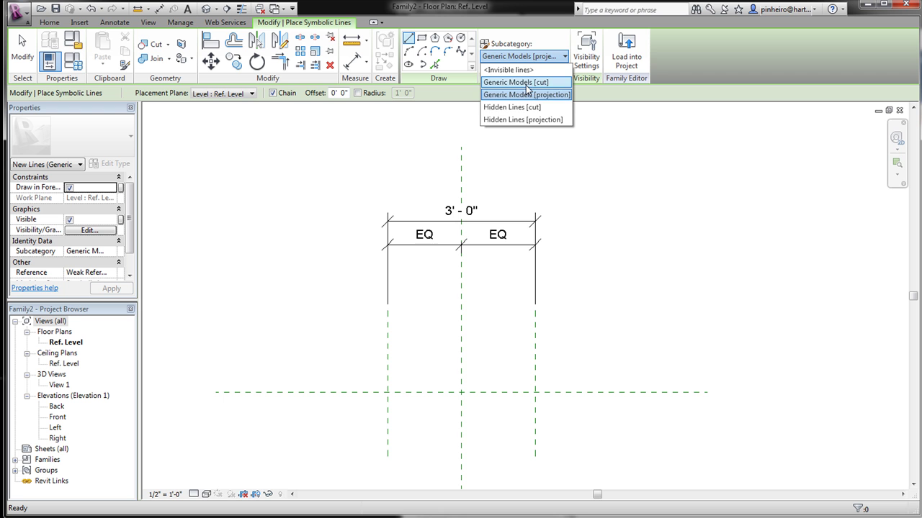
left_click(526, 84)
left_click(535, 392)
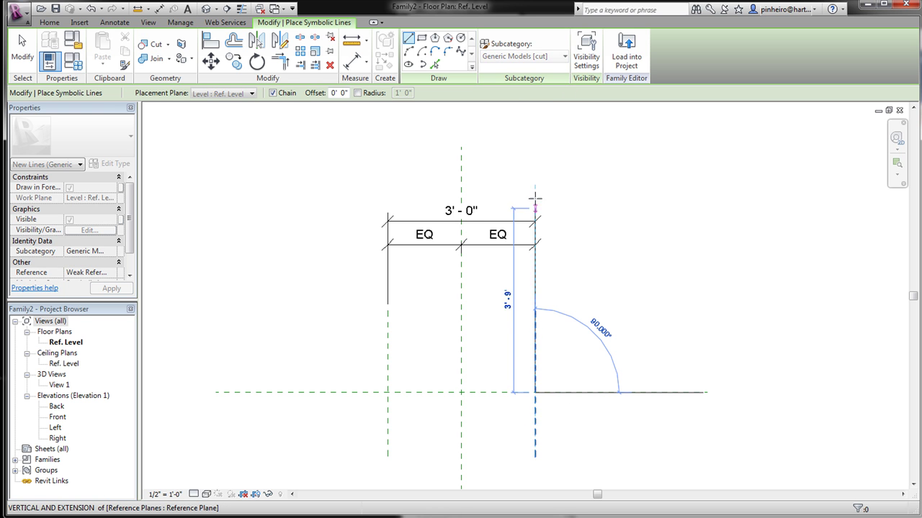
left_click(535, 191)
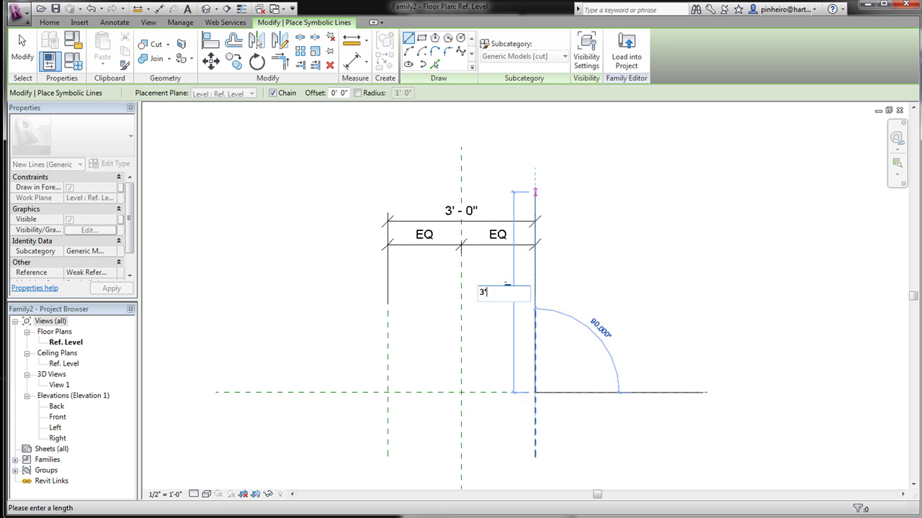
key("Escape")
key("Escape")
Step: Toggle Thin Lines and, after trying 1/16" = 1'-0", set the view scale to 1/2" = 1'-0"
scroll(554, 332, "up", 4)
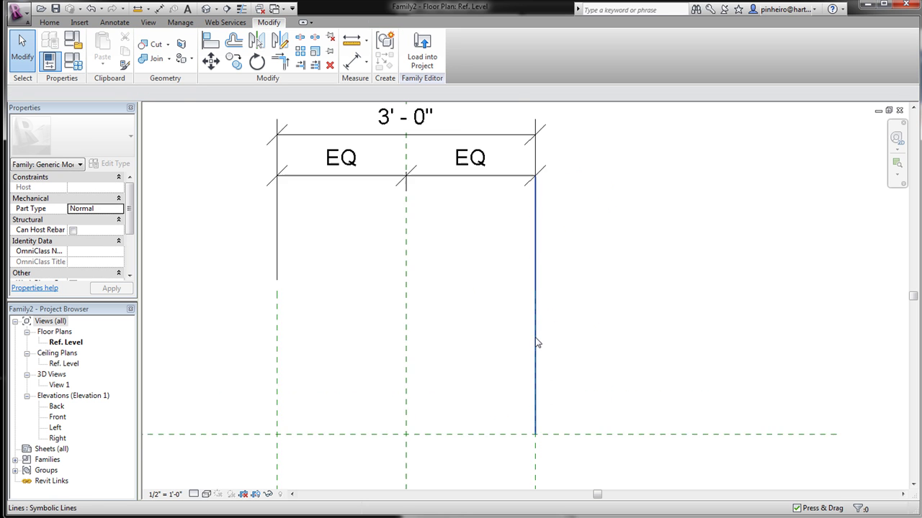
scroll(565, 324, "down", 1)
key("t")
key("l")
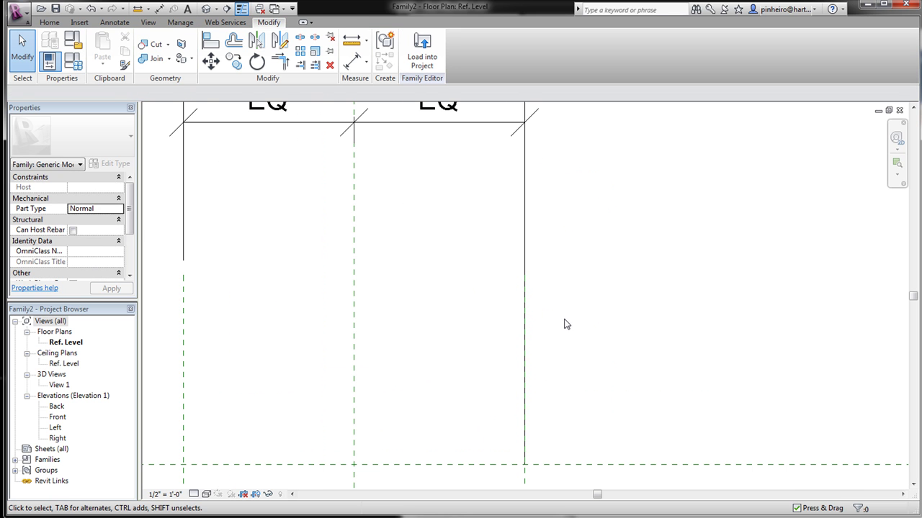
left_click(158, 494)
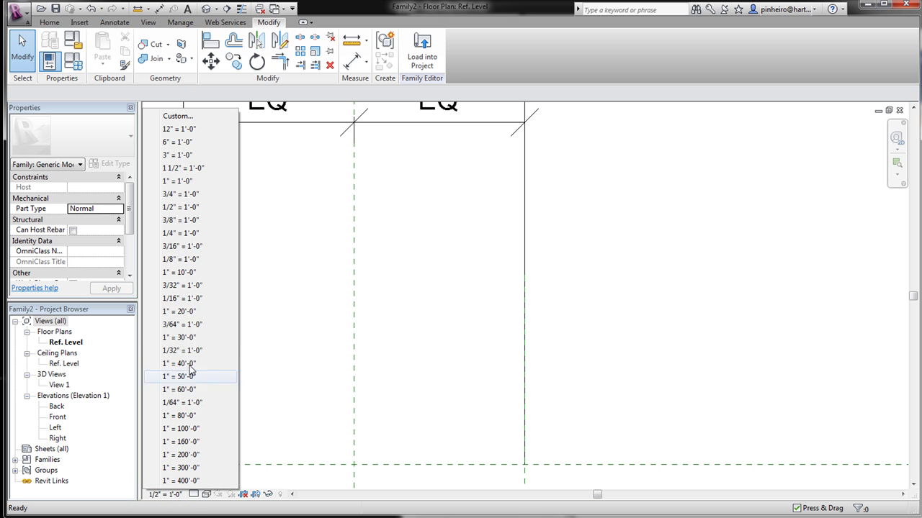
left_click(182, 298)
scroll(446, 324, "up", 4)
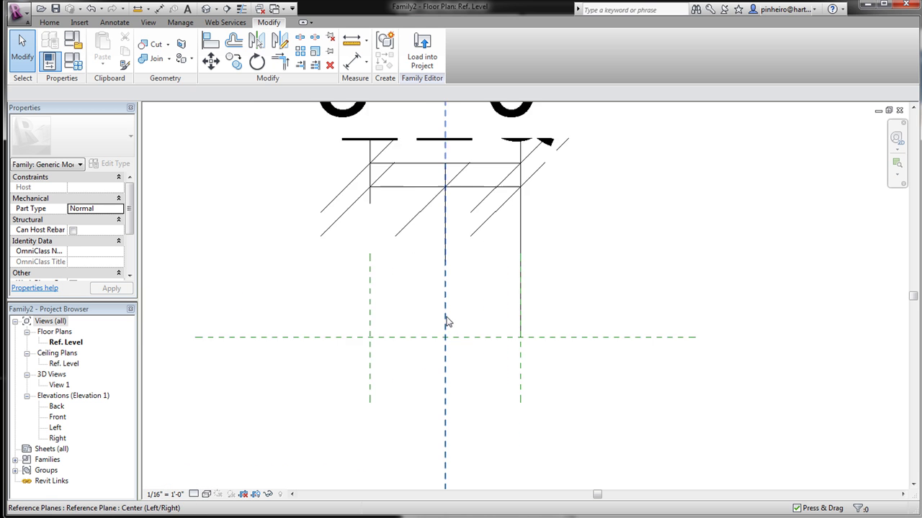
scroll(572, 349, "up", 4)
middle_click_drag(604, 373, 559, 483)
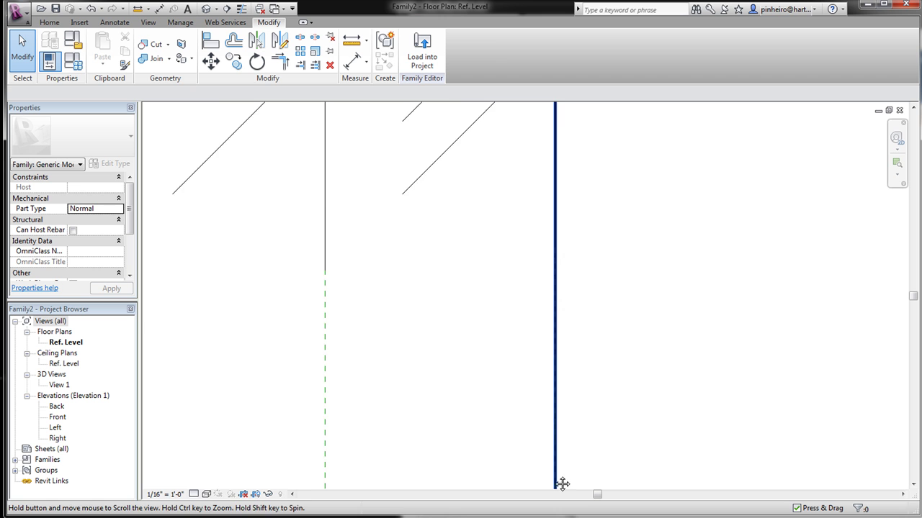
scroll(530, 368, "down", 3)
scroll(192, 160, "down", 1)
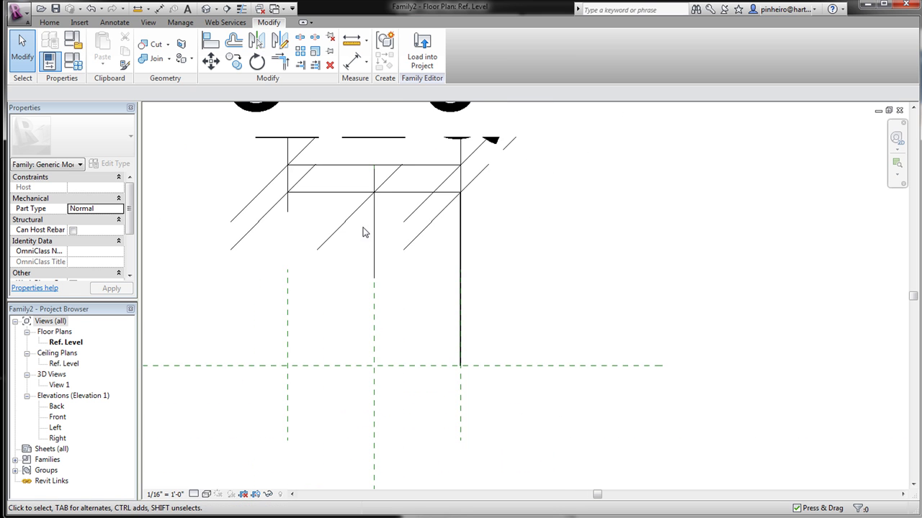
scroll(364, 232, "down", 1)
left_click(165, 494)
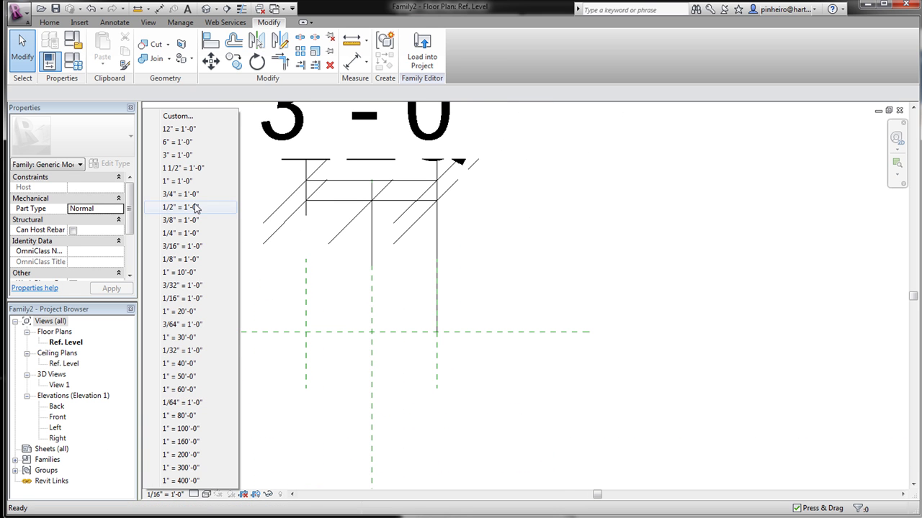
left_click(216, 209)
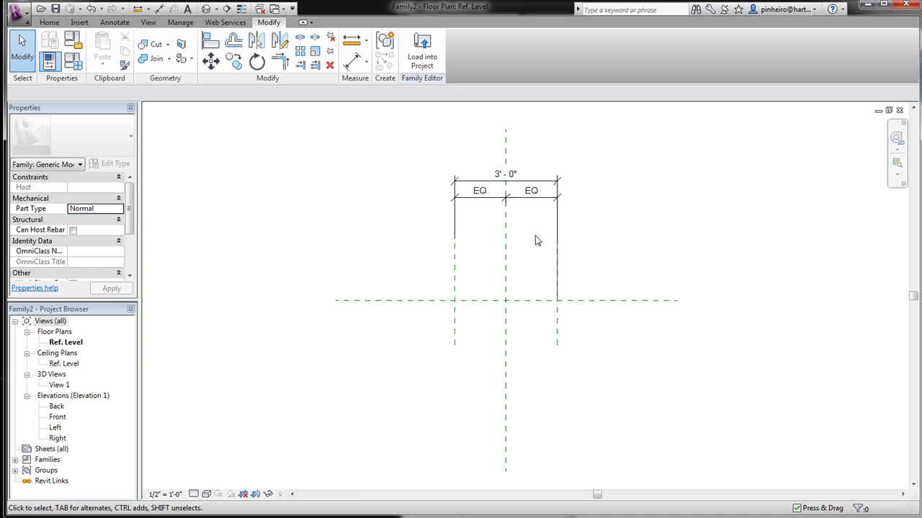
Step: Draw a center-ends swing arc on Generic Models [projection] from the panel line's top to the left plane
left_click(114, 22)
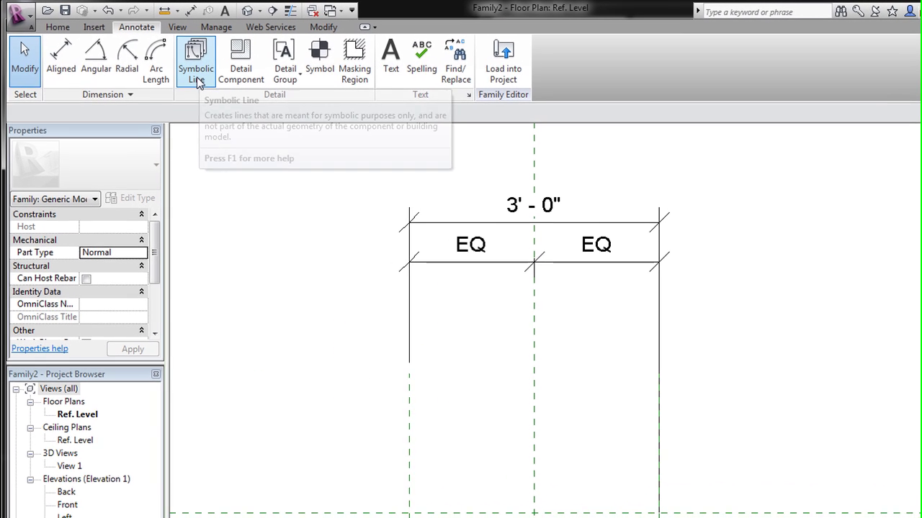
left_click(199, 82)
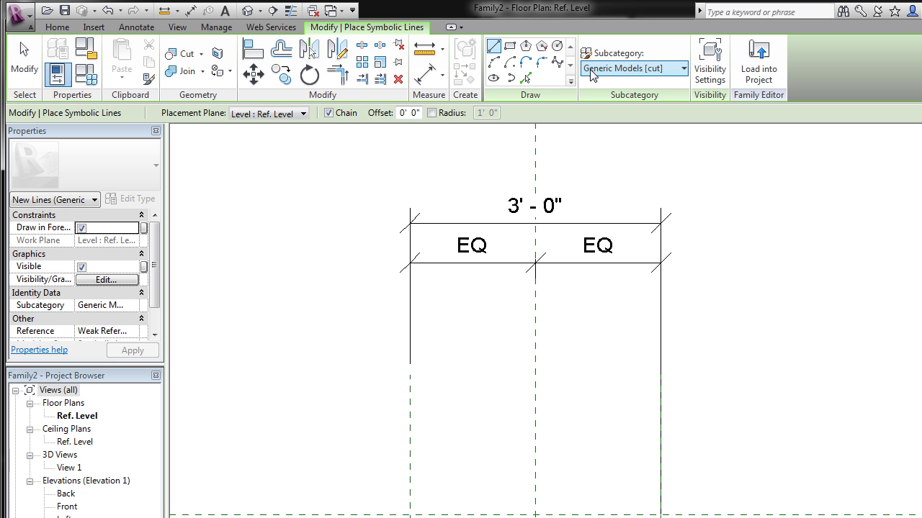
left_click(683, 68)
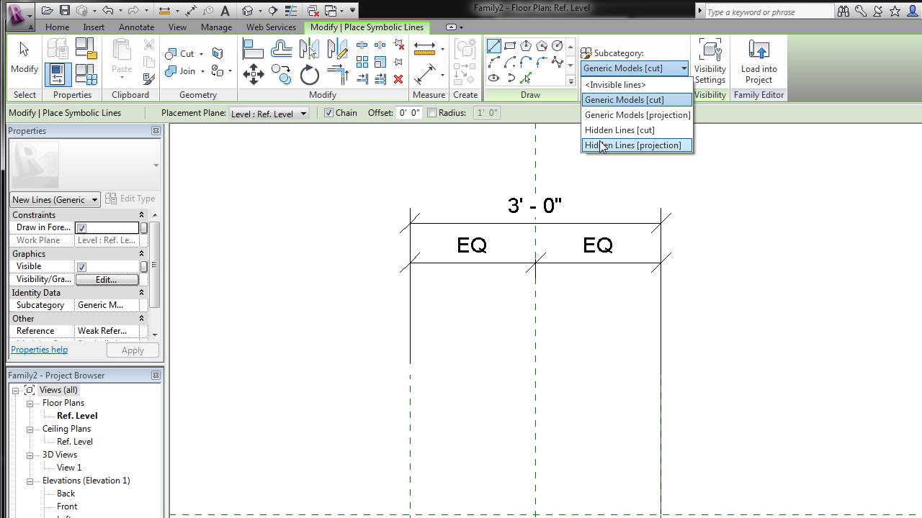
left_click(629, 115)
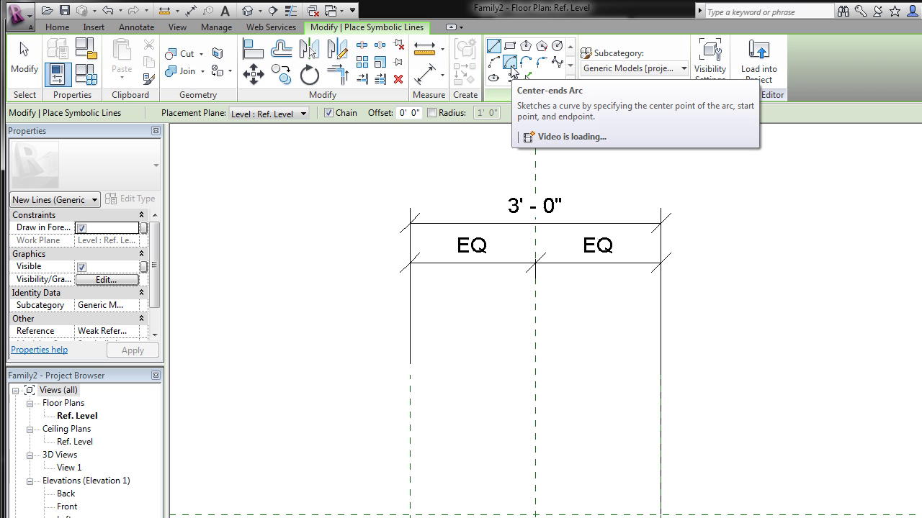
left_click(512, 67)
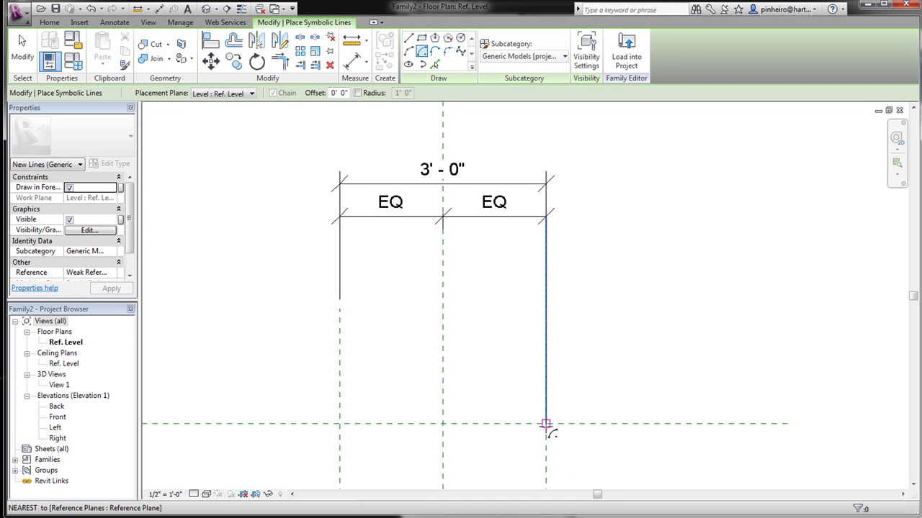
left_click(545, 424)
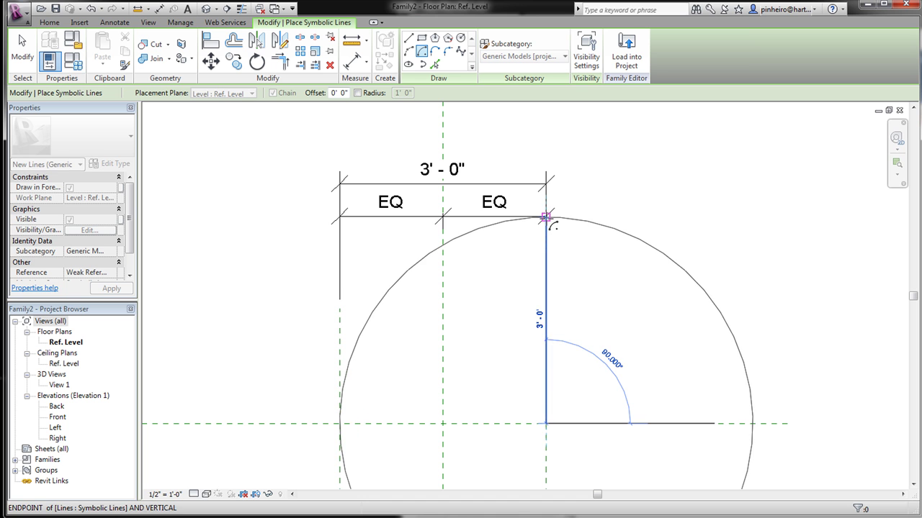
left_click(546, 216)
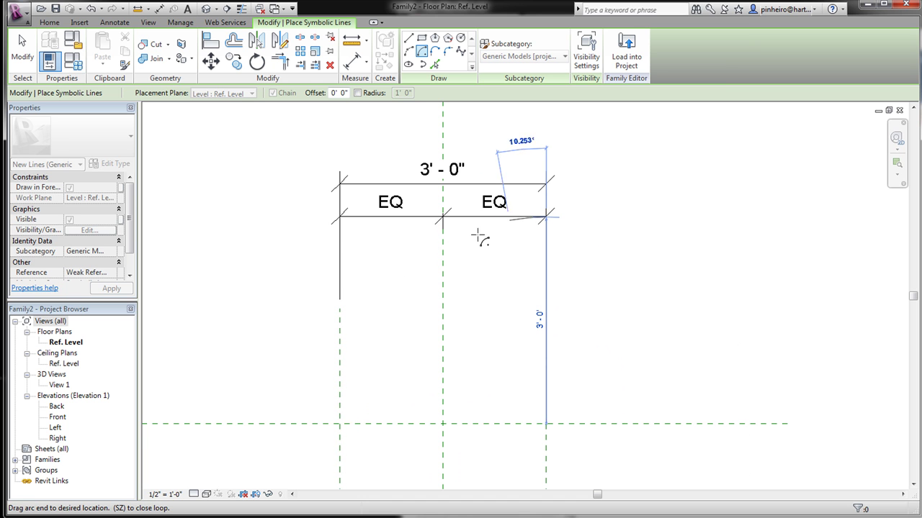
left_click(339, 424)
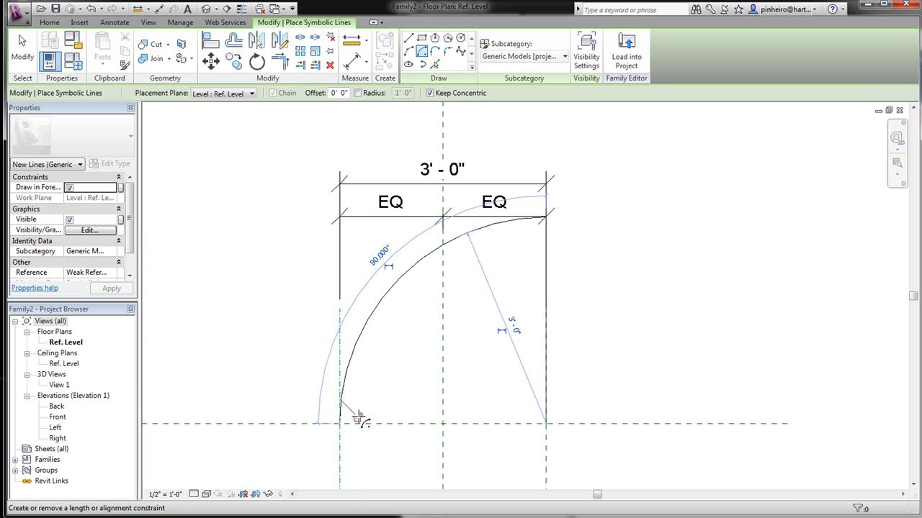
key("Escape")
key("Escape")
scroll(408, 393, "down", 1)
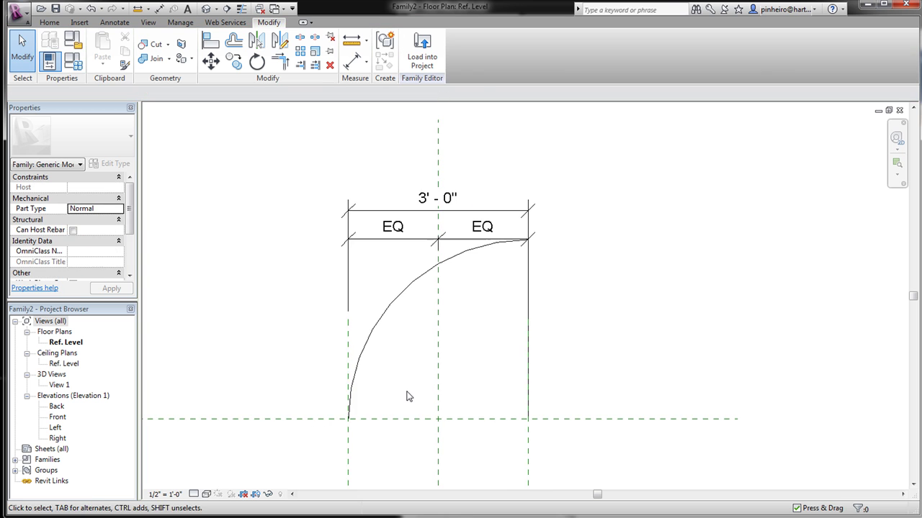
Step: Drag the right reference plane to flex the width to 2'-8" and check the EQ spacing
left_click(526, 446)
scroll(537, 442, "down", 1)
middle_click_drag(537, 442, 526, 382)
mouse_move(522, 379)
left_mouse_down()
mouse_move(572, 382)
mouse_move(489, 385)
mouse_move(556, 388)
mouse_move(514, 389)
left_mouse_up()
left_click(580, 315)
scroll(586, 318, "down", 1)
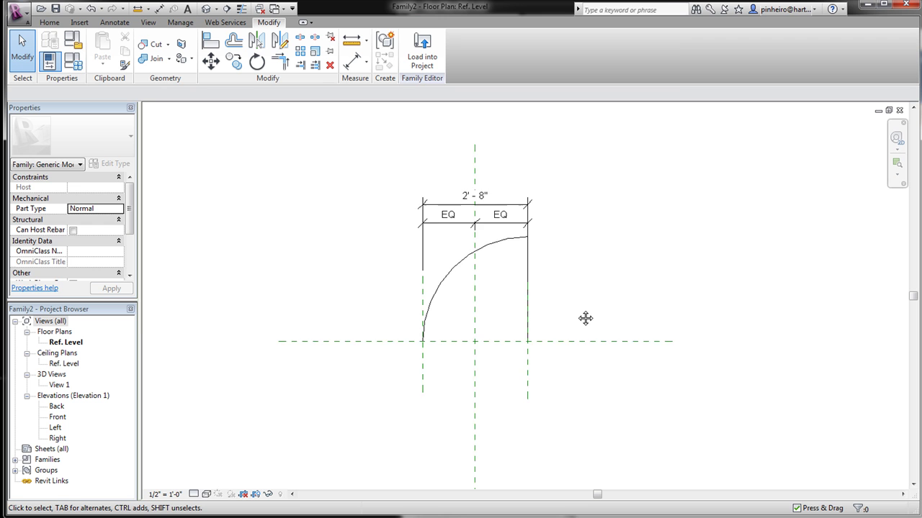
scroll(539, 370, "up", 1)
left_click(518, 370)
left_click(586, 254)
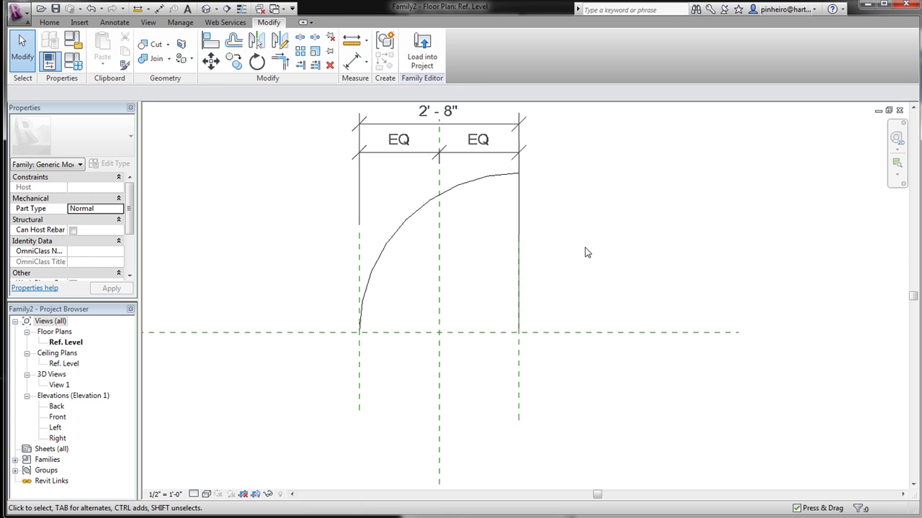
key("z")
key("f")
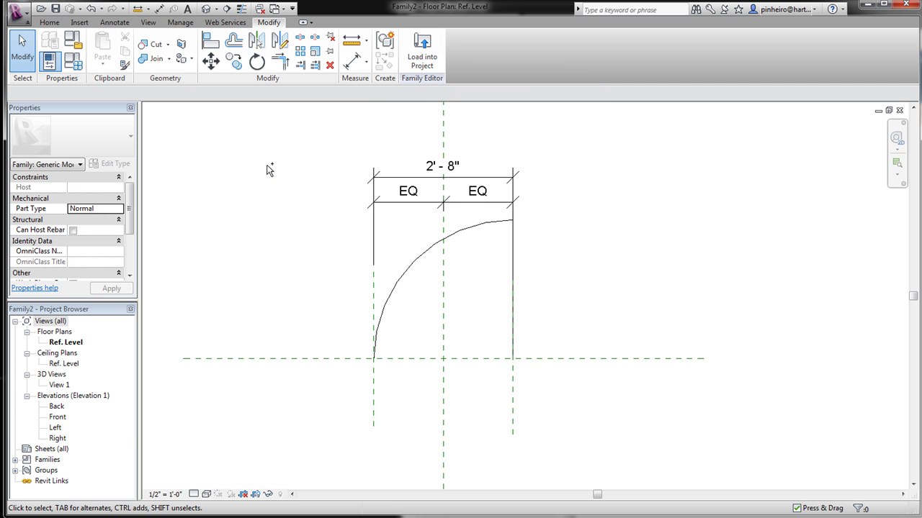
Step: Save the family to the Desktop as Curtain Wall Door Swing and bring up Load into Projects
key("ctrl+s")
left_click(37, 373)
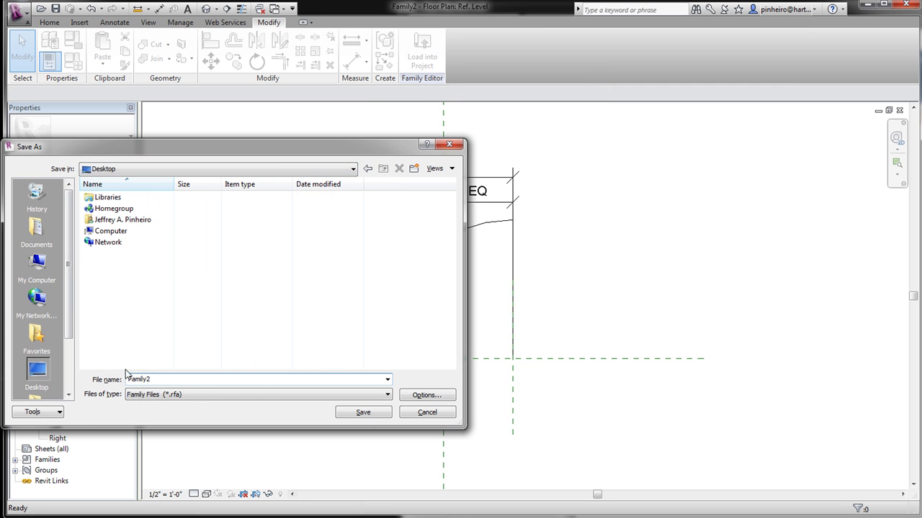
left_click_drag(271, 147, 355, 150)
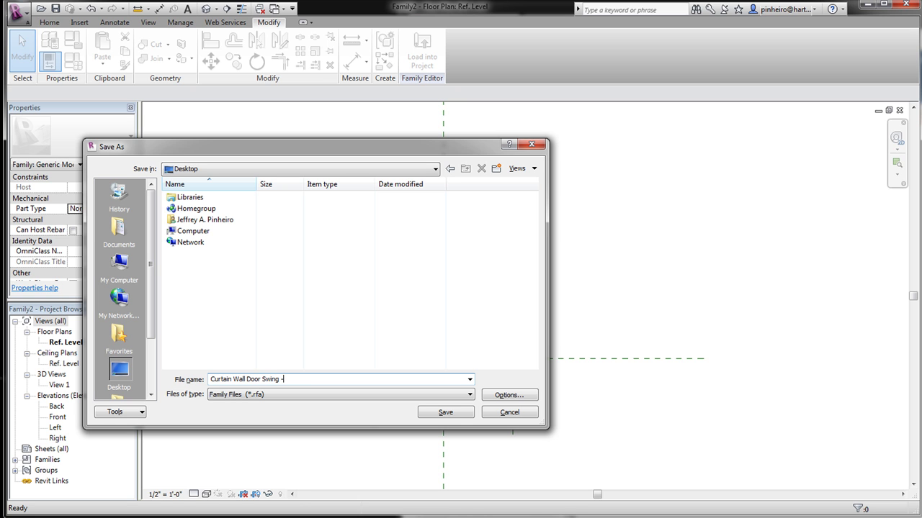
key("ctrl+a")
key("Return")
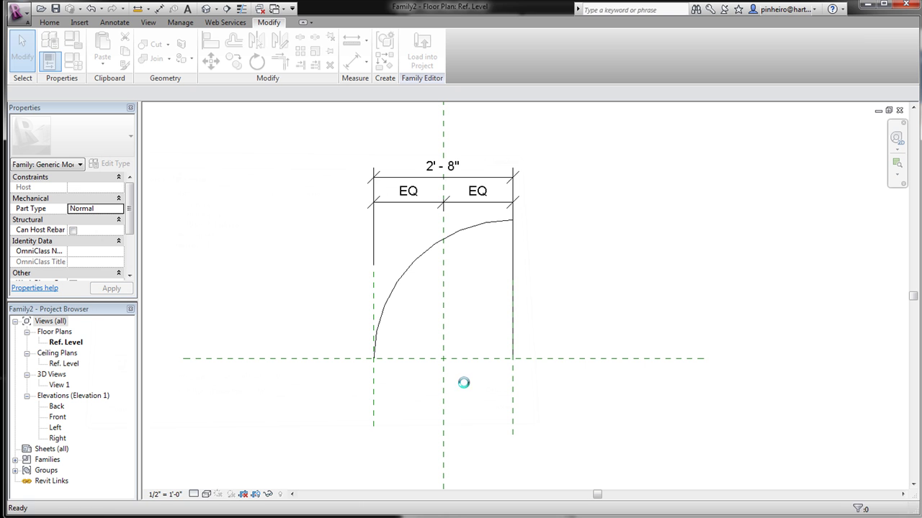
left_click(422, 54)
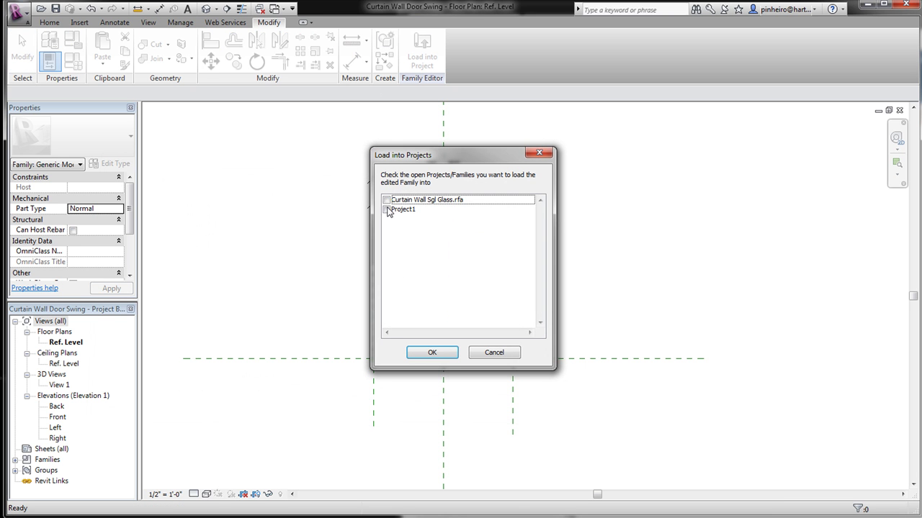
Step: Load the door swing into Curtain Wall Sgl Glass.rfa and place one instance on the door panel
left_click(387, 200)
left_click(430, 352)
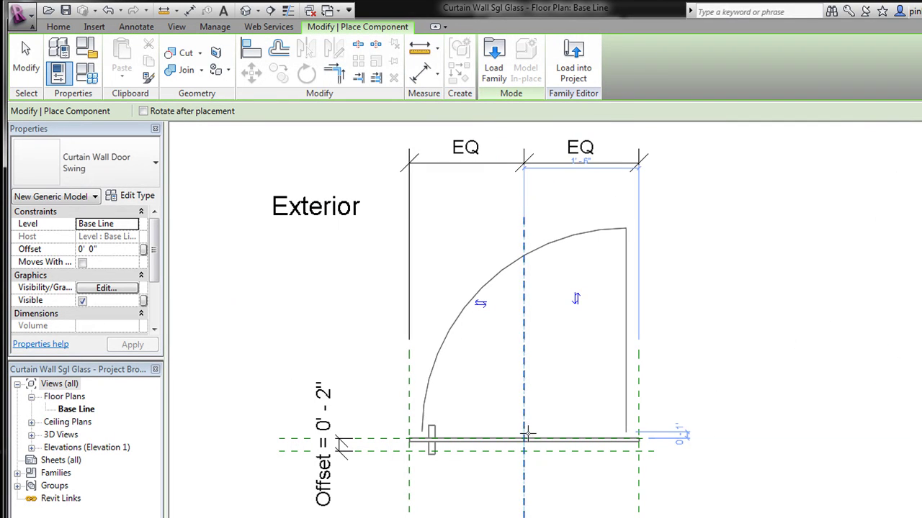
left_click(576, 430)
key("Escape")
key("Escape")
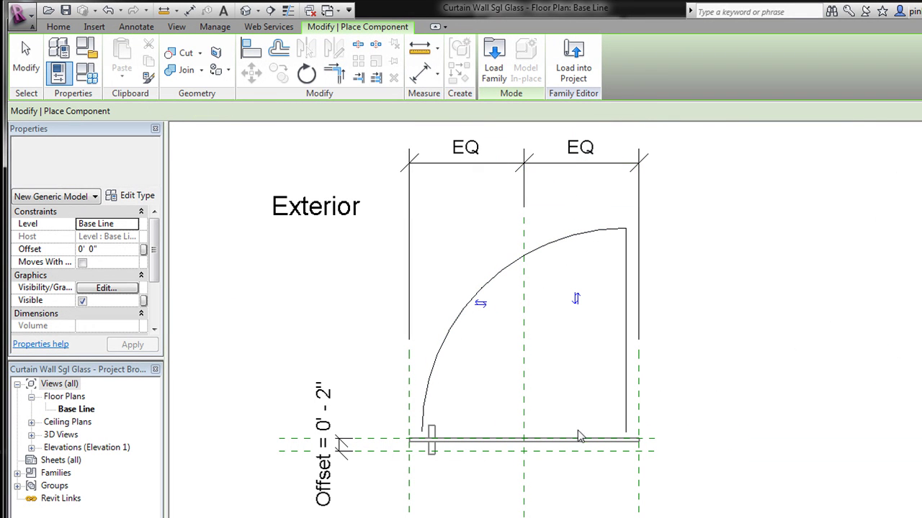
Step: Select the placed Curtain Wall Door Swing to inspect it, then clear the selection
left_click(607, 396)
scroll(607, 432, "up", 2)
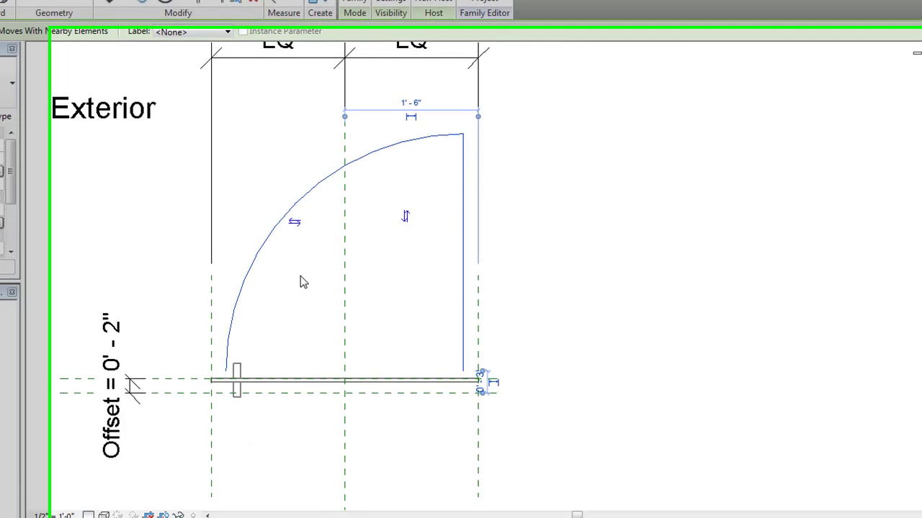
scroll(322, 266, "down", 1)
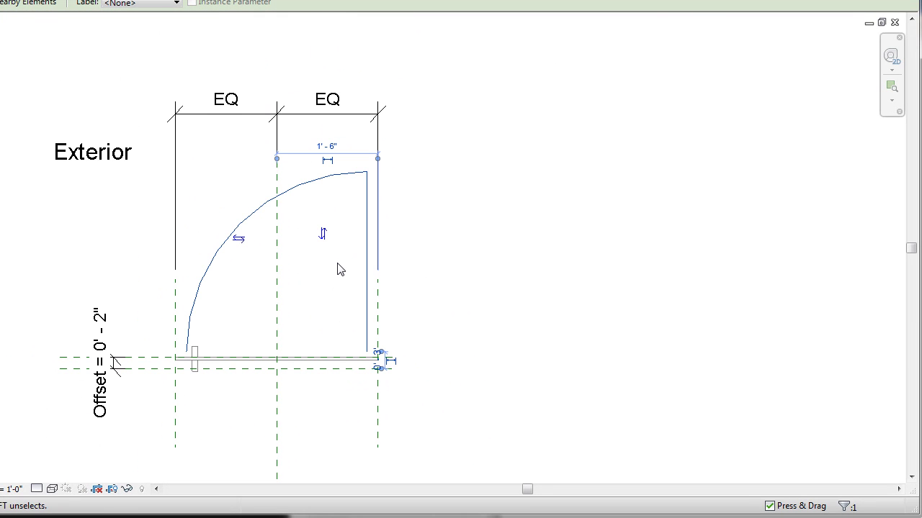
left_click(503, 235)
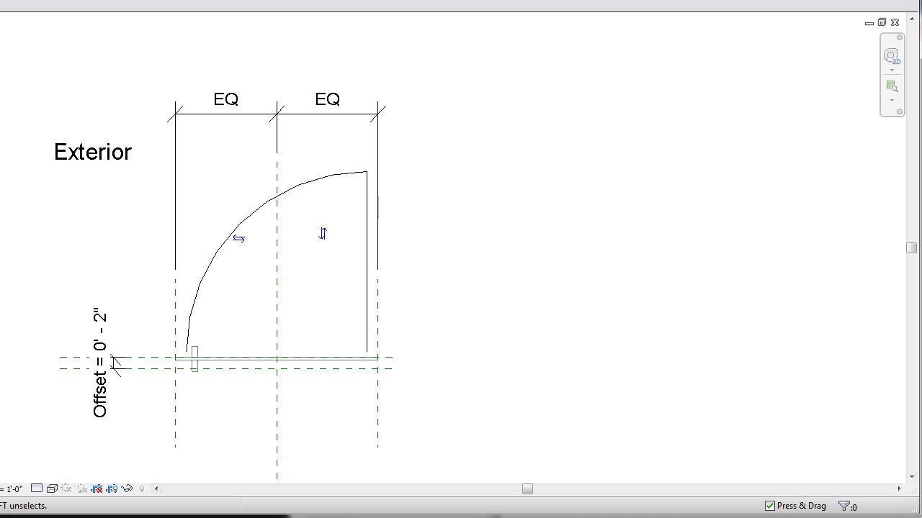